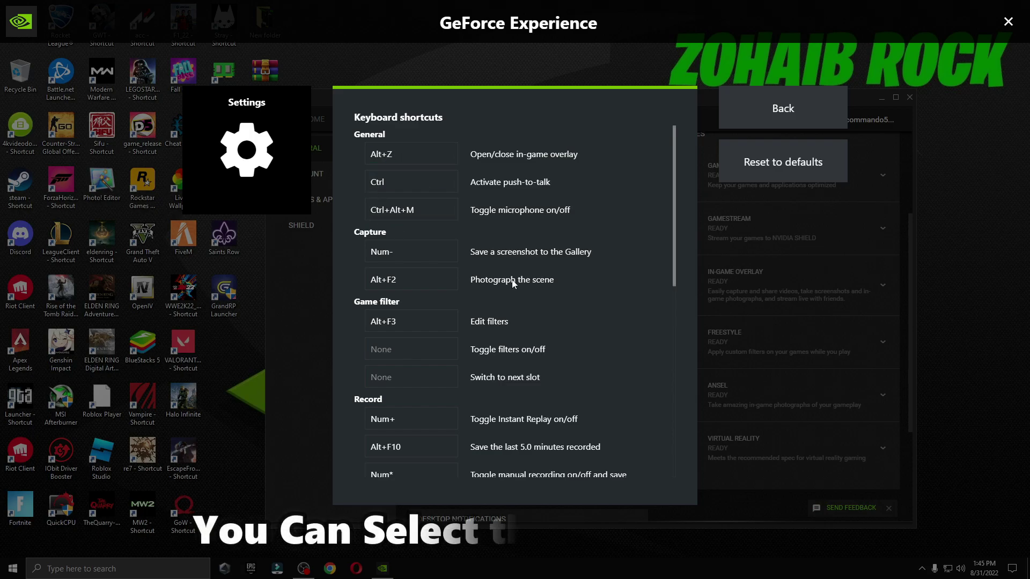
- Review the overlay's full list of keyboard shortcuts, from General to Performance, and return to the settings home
scroll(645, 278, down, 3)
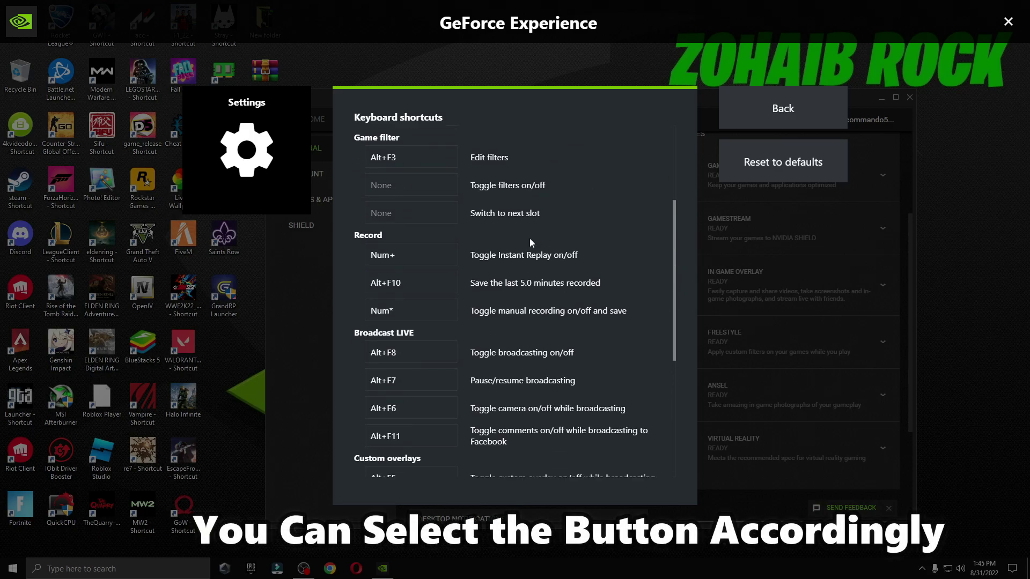
drag(674, 342, 660, 454)
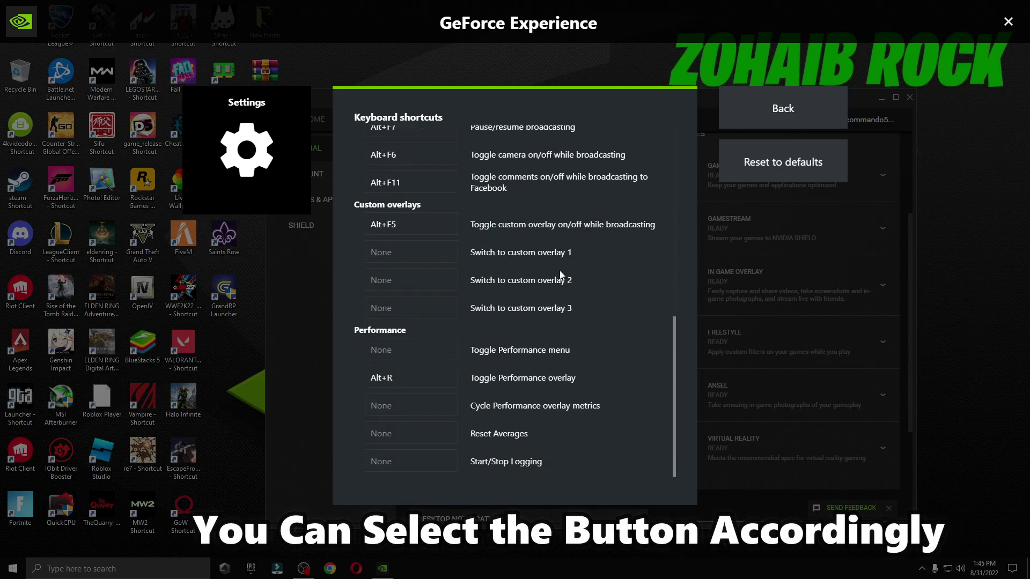
scroll(548, 333, up, 10)
click(751, 119)
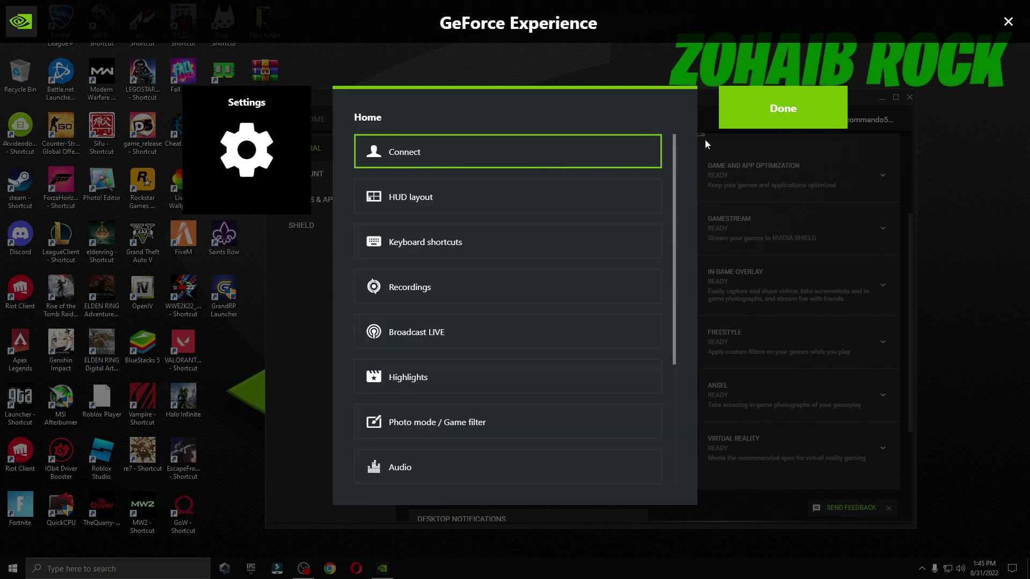
- Set the save location for recorded videos to the NVIDIA Recodring folder on the F: drive
click(468, 288)
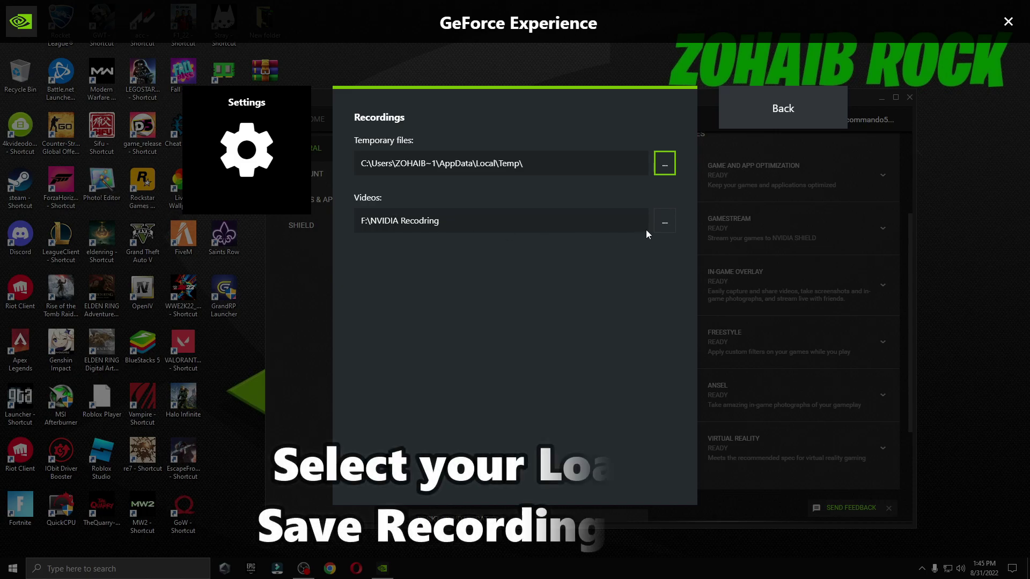
click(661, 228)
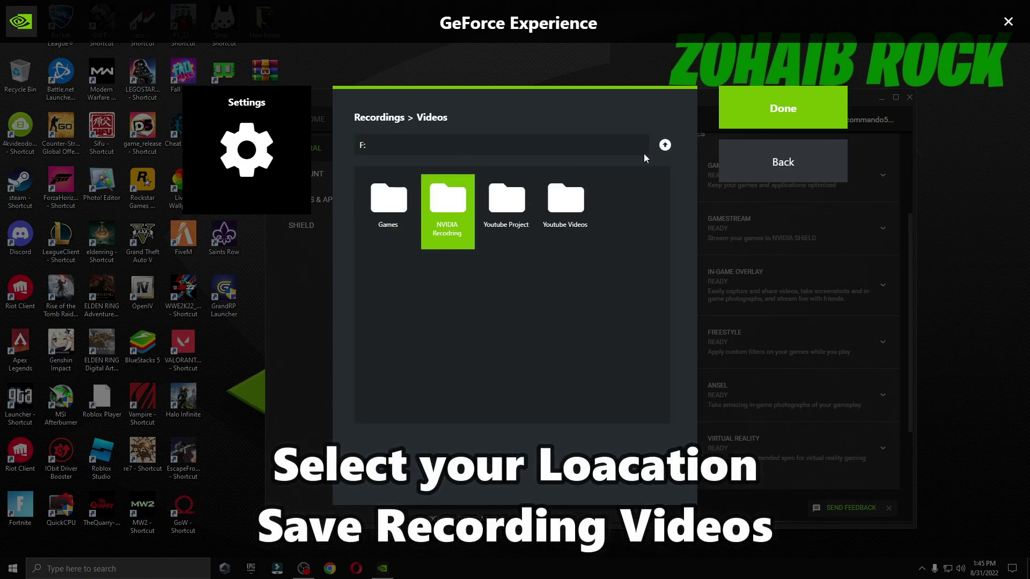
click(665, 145)
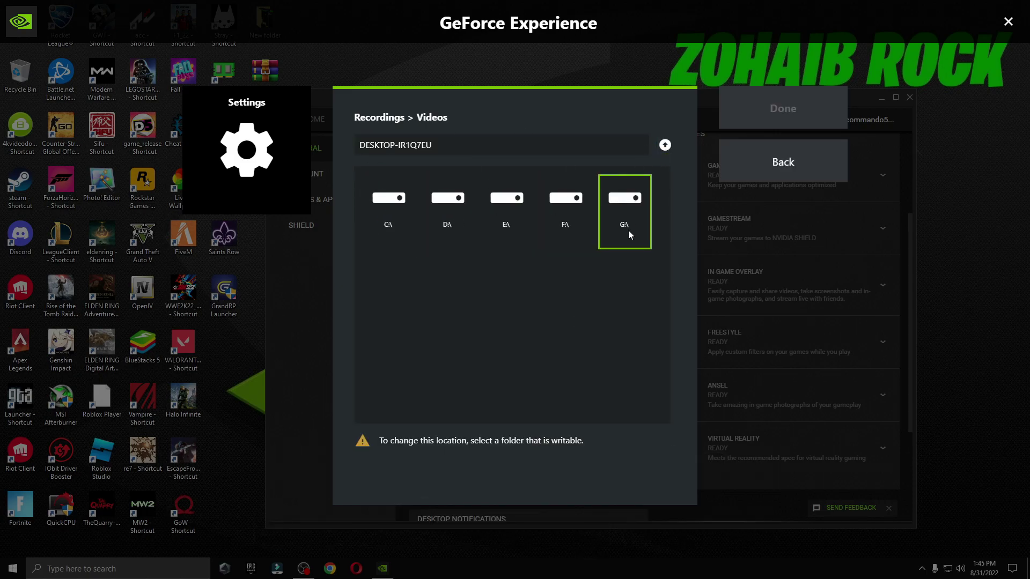
double_click(547, 210)
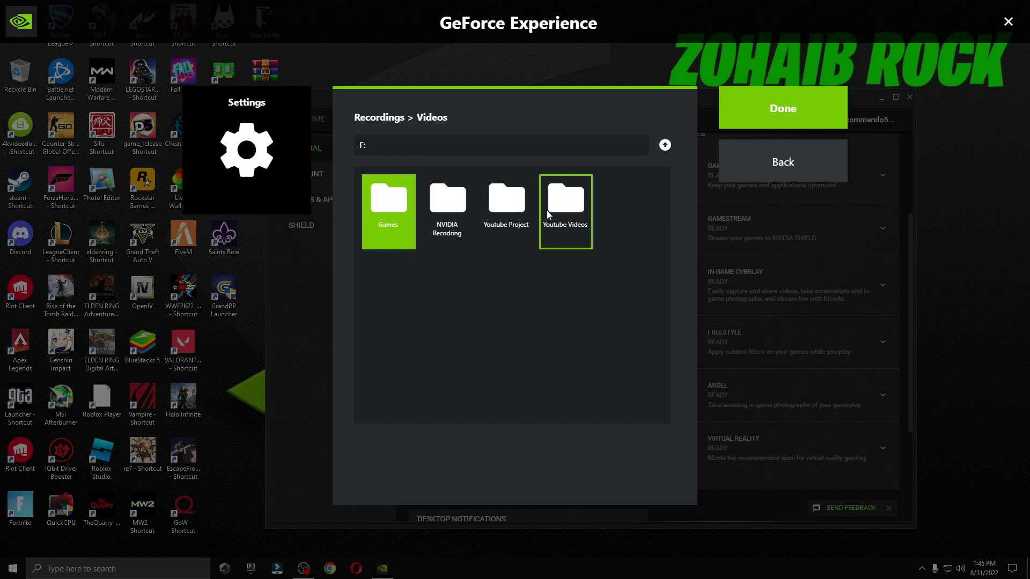
click(447, 209)
click(751, 118)
key(Escape)
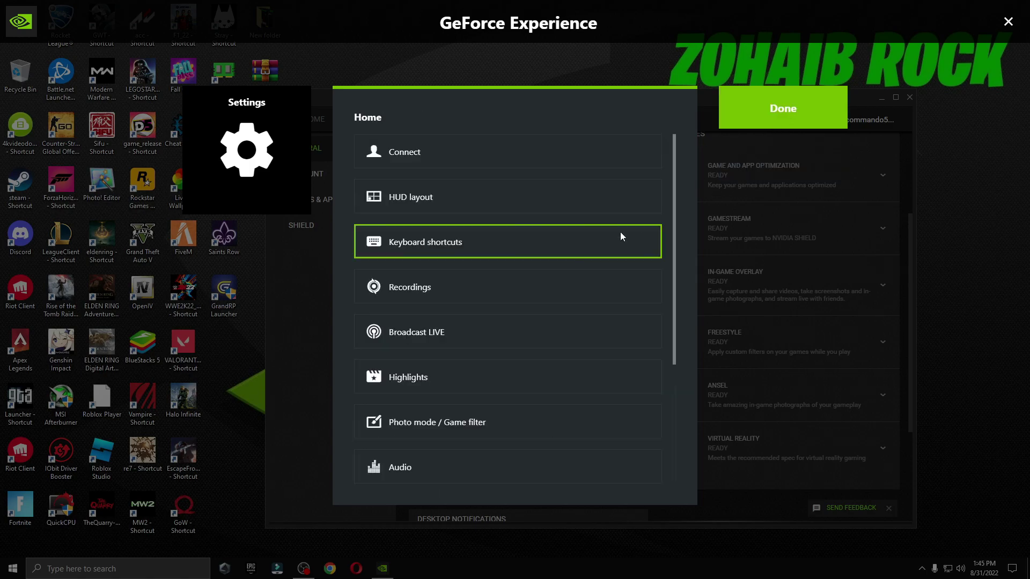
- Configure live broadcasting for YouTube with custom quality at 1080p HD, 60 FPS and an 18 Mbps bit rate
click(442, 337)
click(433, 227)
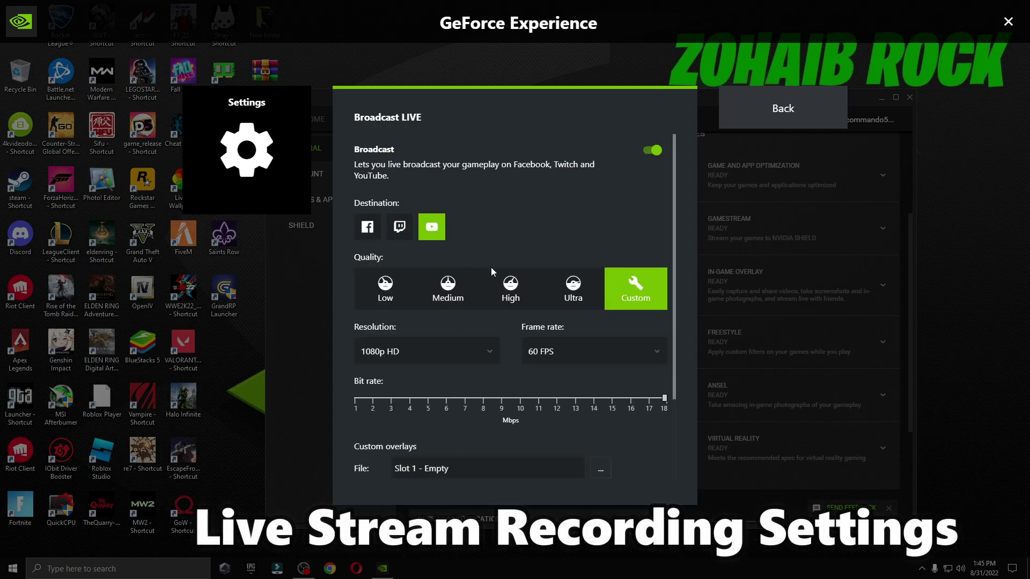
click(507, 300)
click(408, 352)
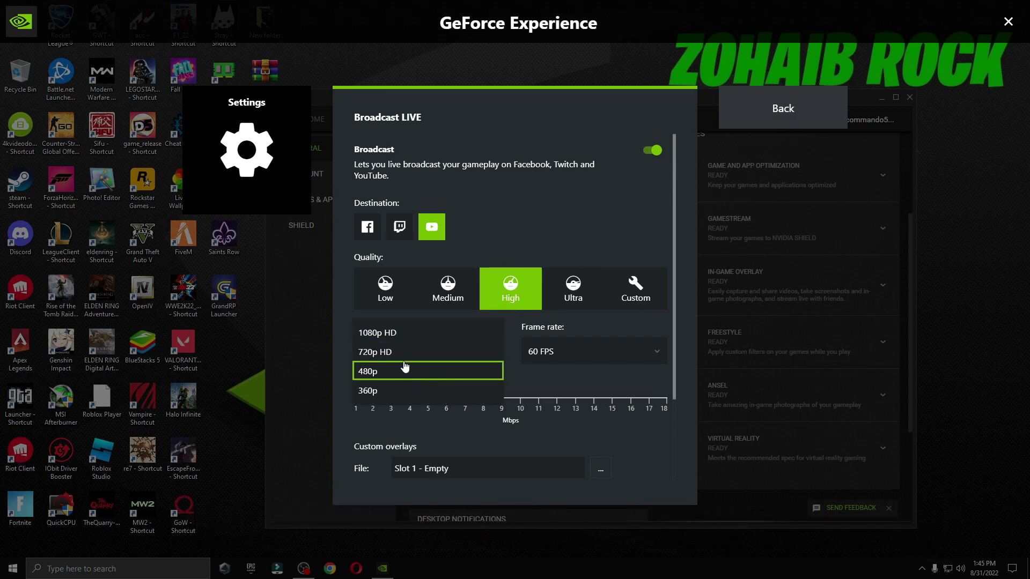
click(395, 342)
click(542, 354)
click(537, 335)
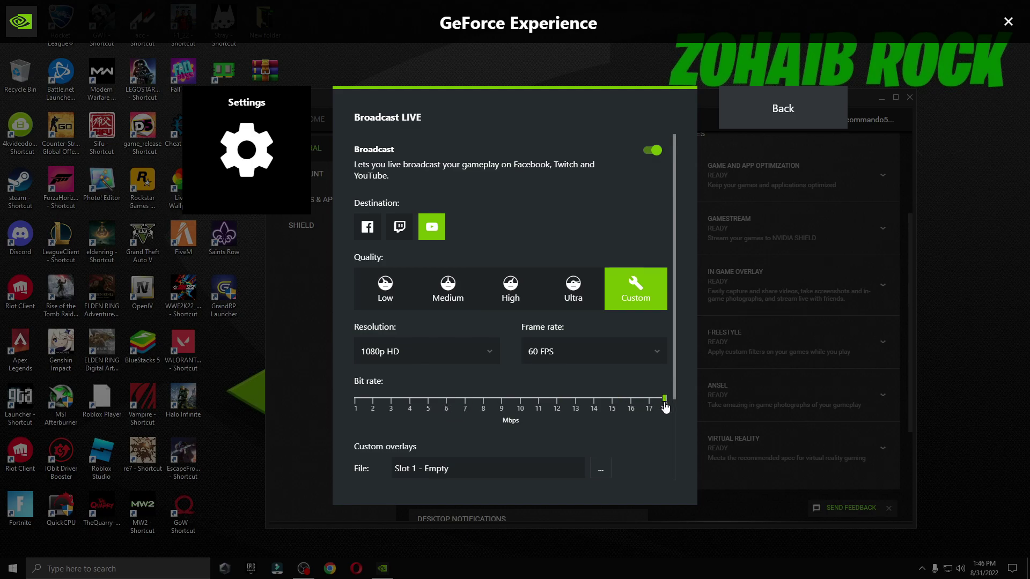
drag(650, 410, 689, 409)
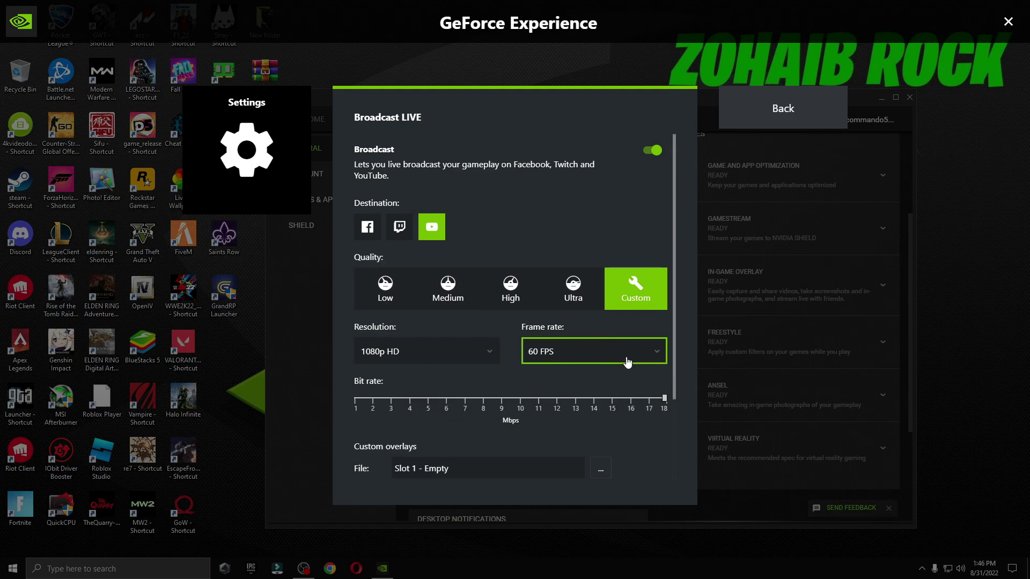
click(783, 112)
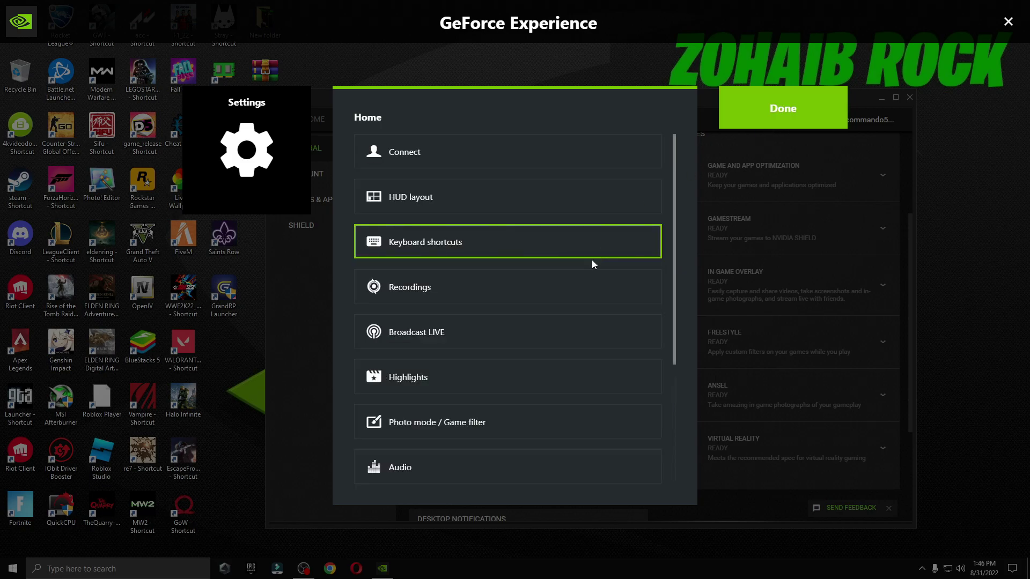
- Examine the Highlights capture, Photo mode / Game filter and Audio settings in turn
click(450, 387)
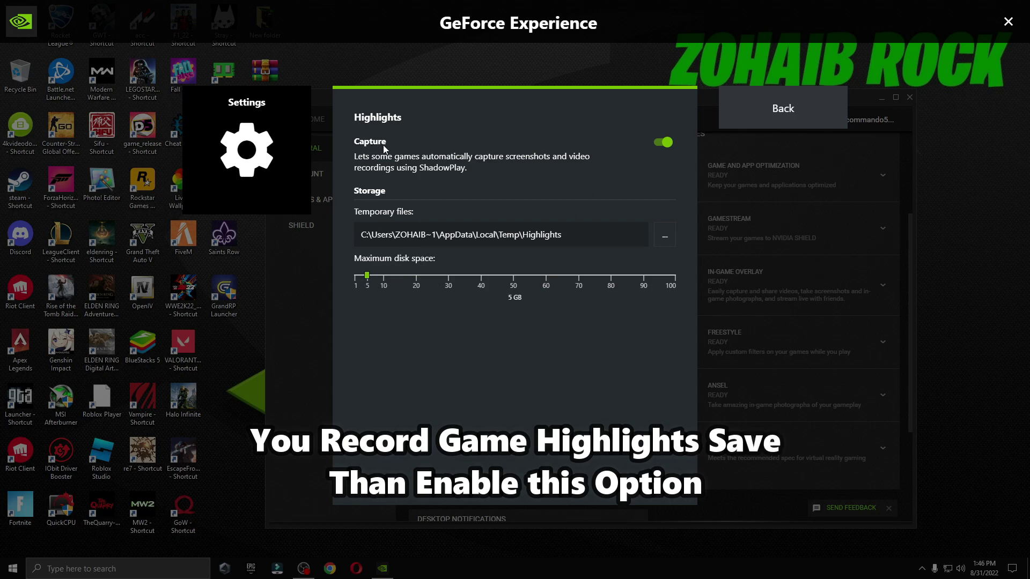
click(766, 111)
scroll(563, 316, down, 3)
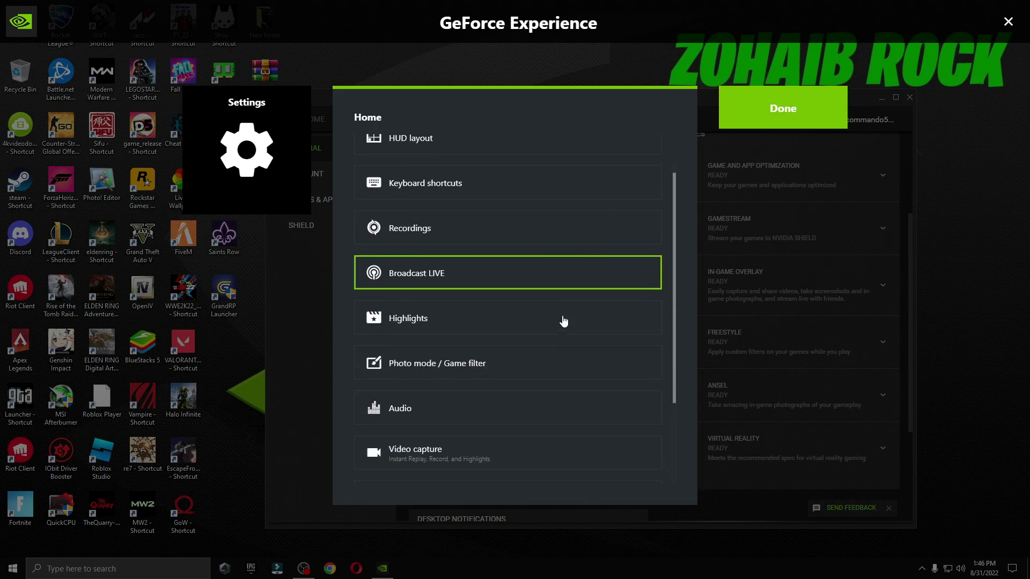
click(483, 314)
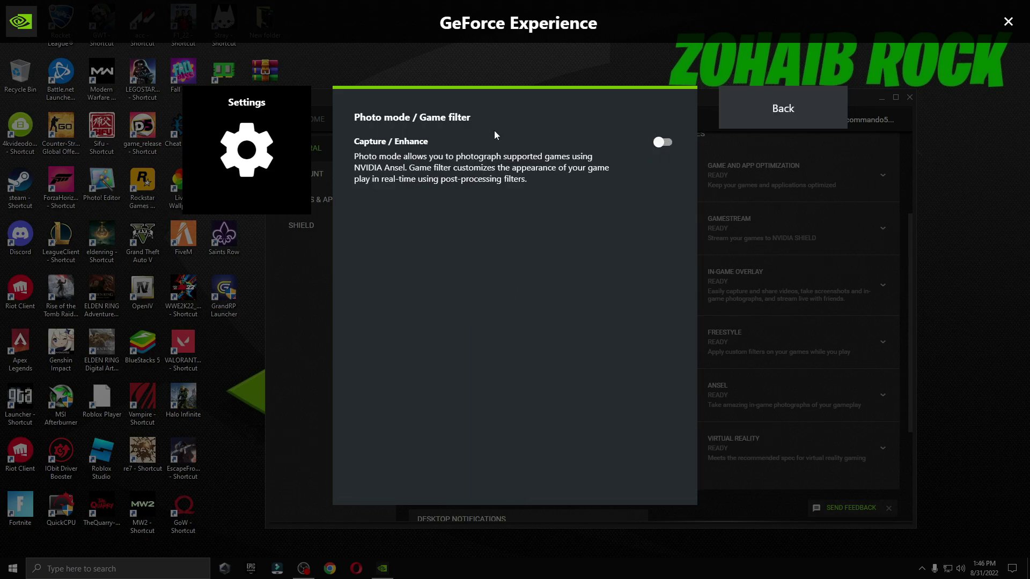
click(740, 114)
scroll(484, 350, down, 1)
click(411, 414)
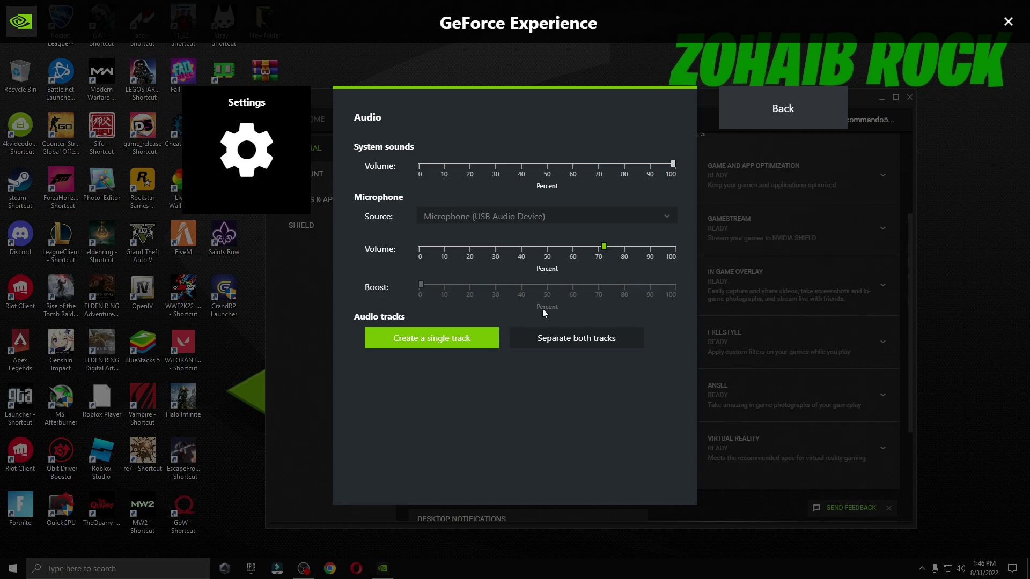
click(786, 108)
- Examine the video capture quality, available resolutions and bit rate, and return to the overlay's main screen
scroll(517, 356, down, 2)
click(417, 360)
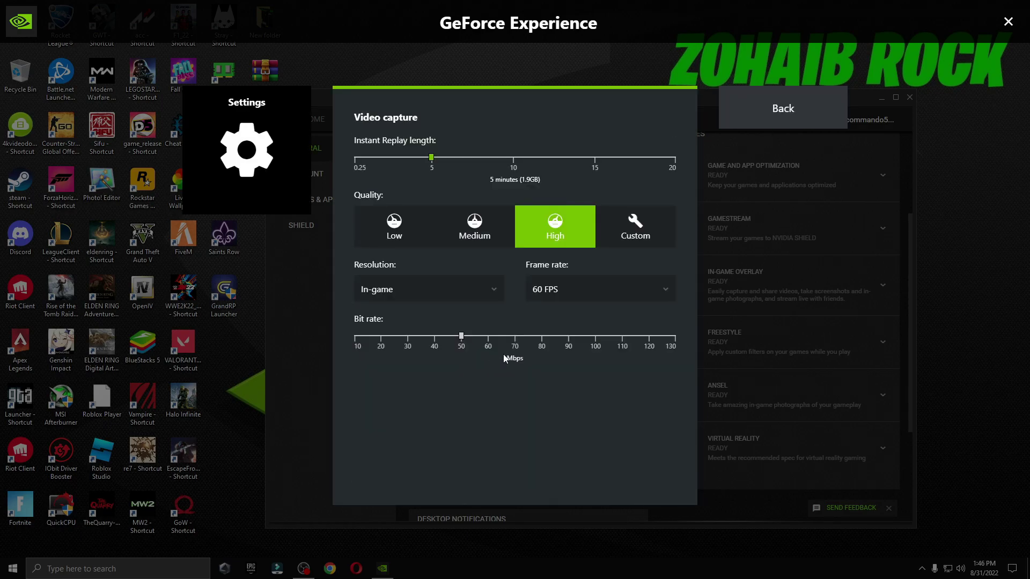
click(454, 288)
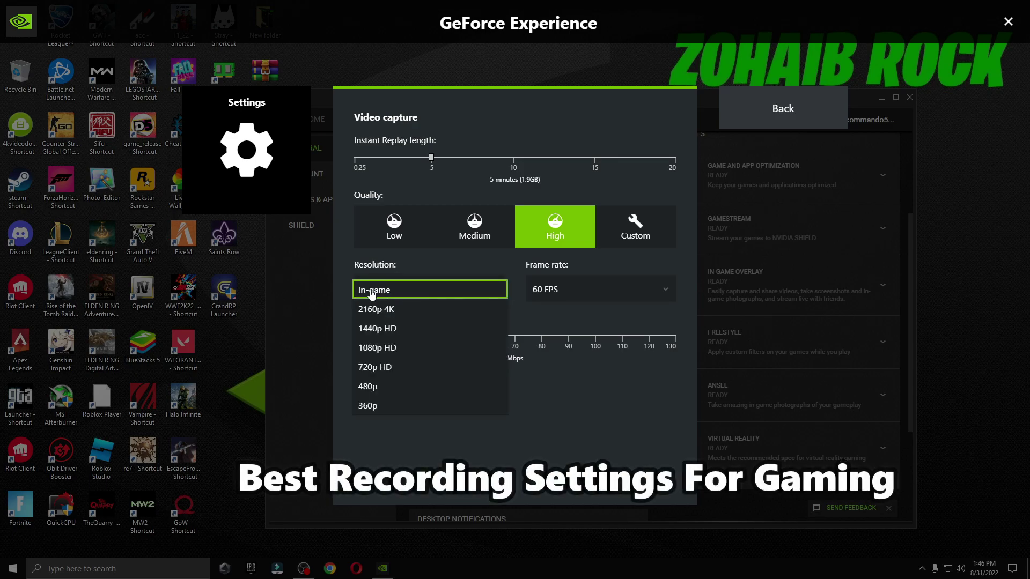
click(515, 300)
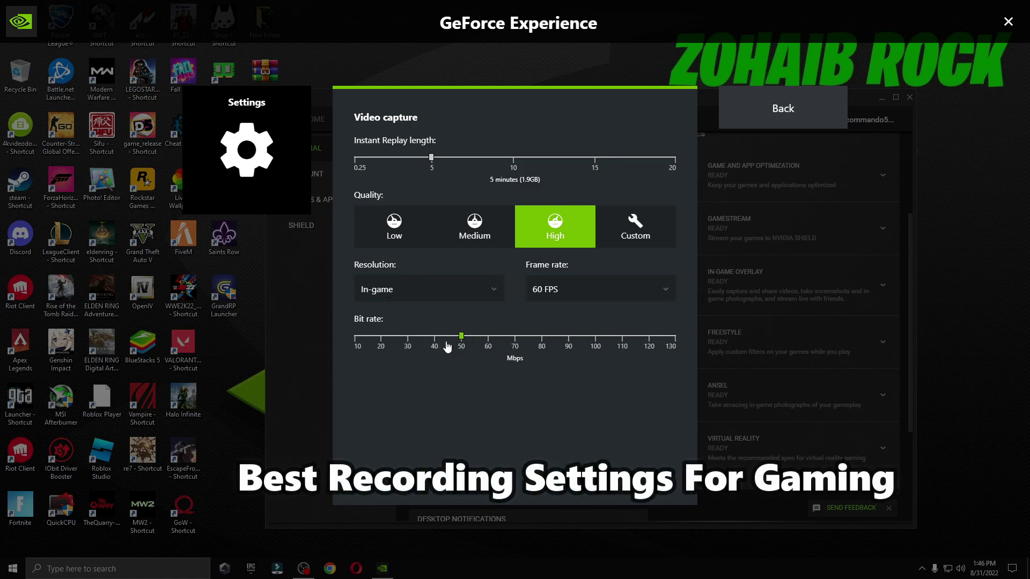
click(490, 294)
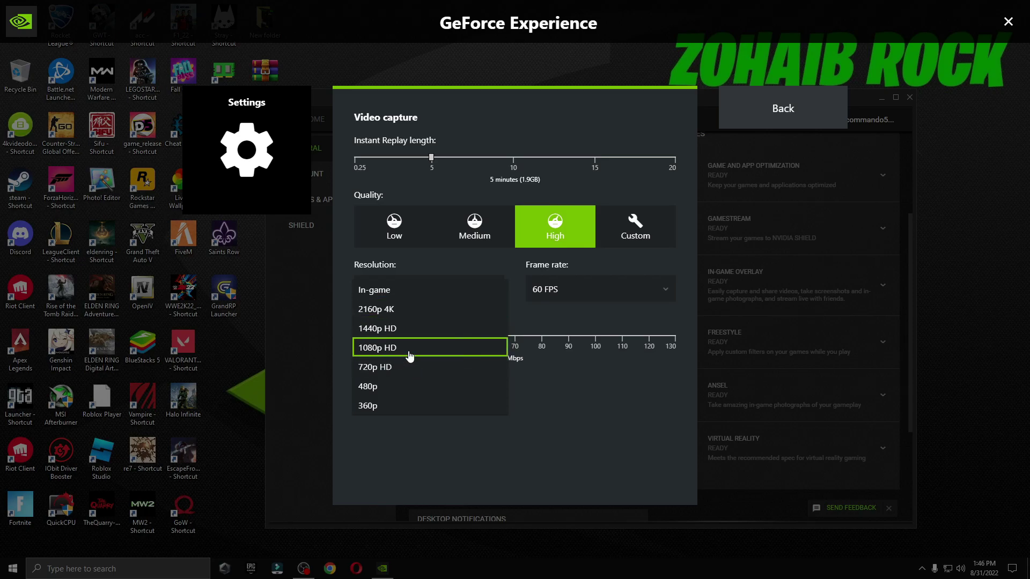
click(912, 287)
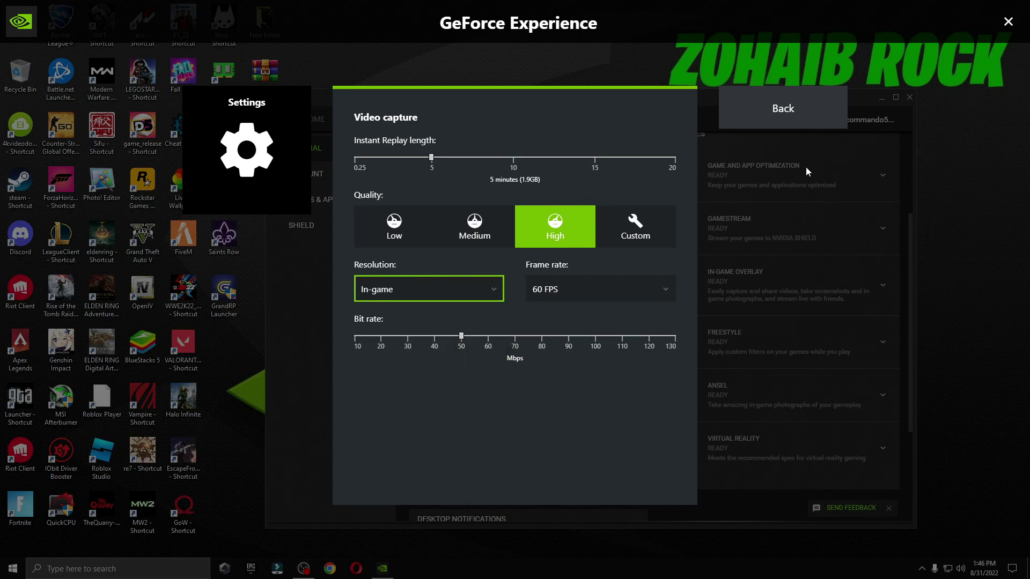
click(795, 114)
click(789, 110)
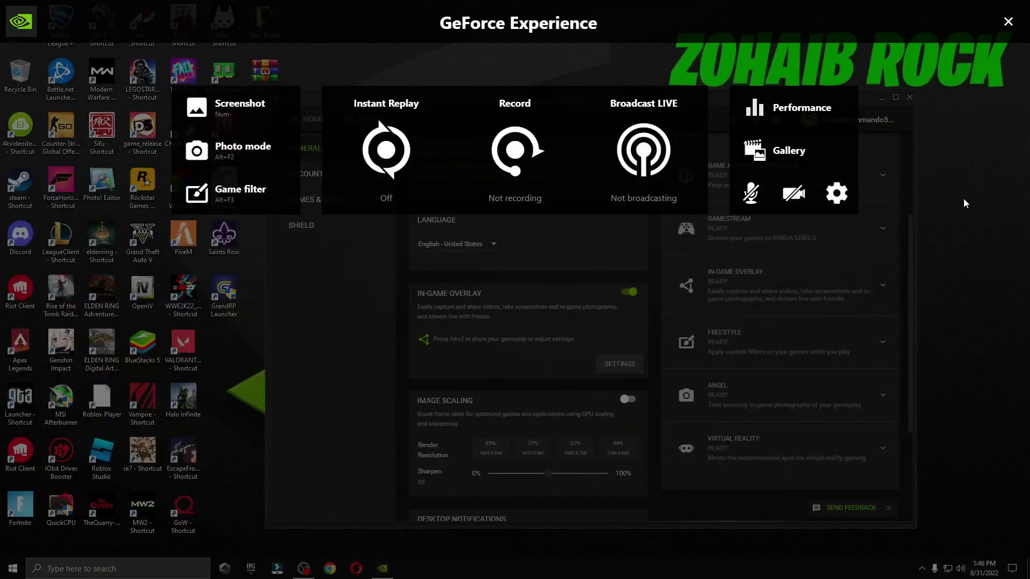
- Close the overlay and check the monitor's display resolution in the Windows display settings
click(1007, 23)
right_click(960, 233)
click(951, 350)
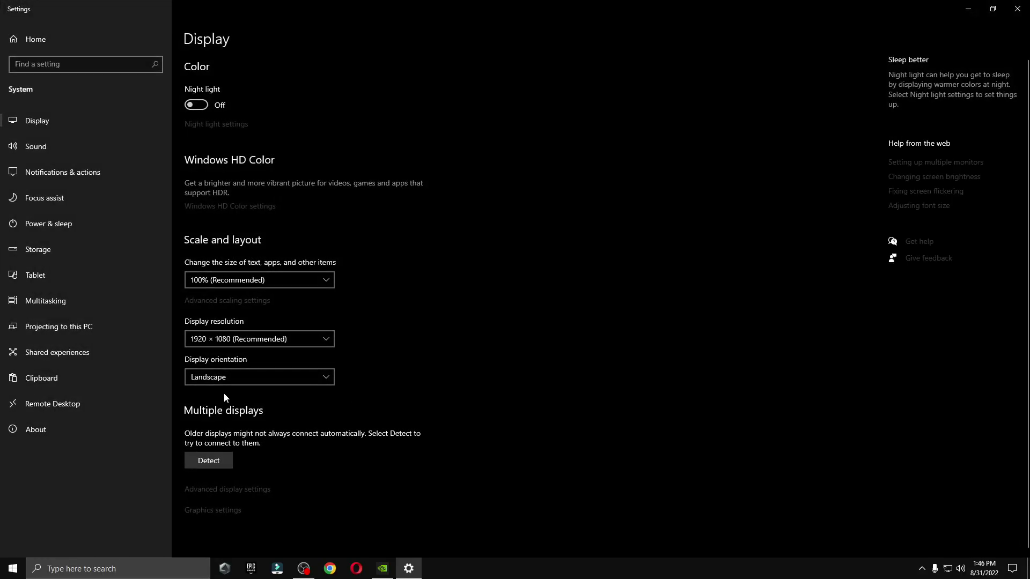
click(217, 344)
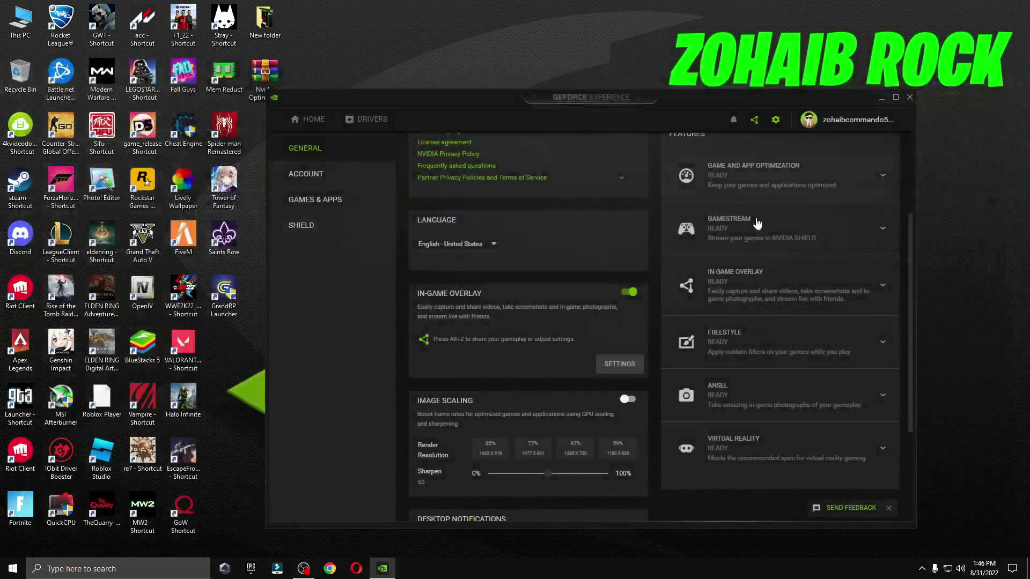
- Reopen the in-game overlay settings and set the video capture resolution to 1080p HD
click(621, 371)
scroll(465, 437, down, 3)
click(454, 418)
click(432, 296)
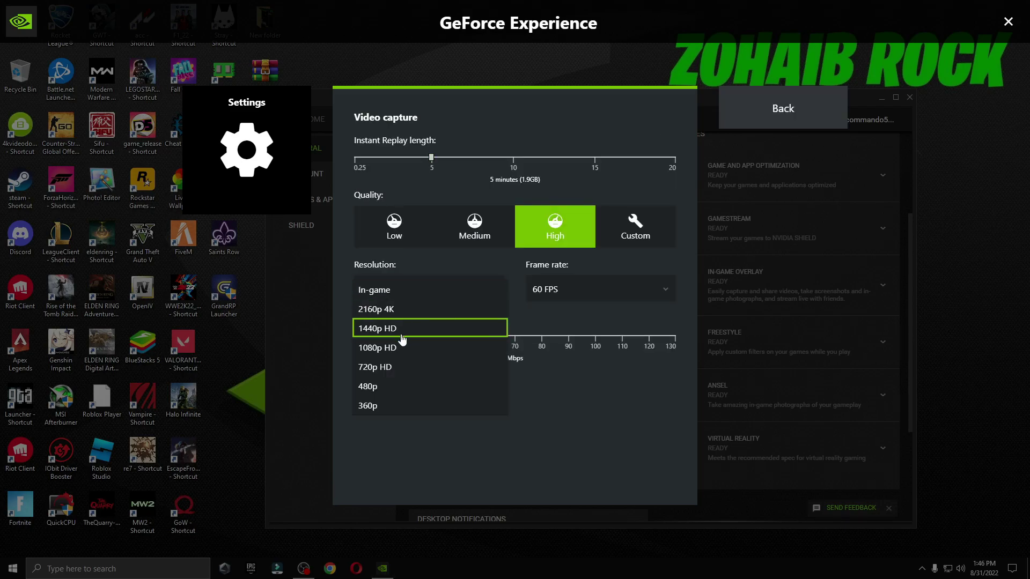
click(378, 349)
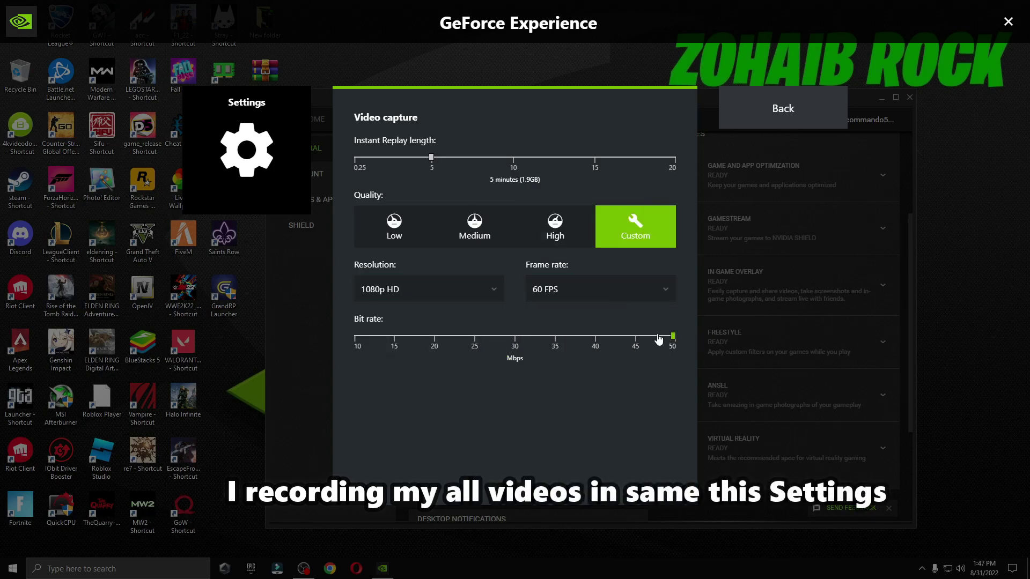
click(771, 111)
- Review the overlay's notification options and the desktop capture option under privacy control
scroll(529, 340, down, 3)
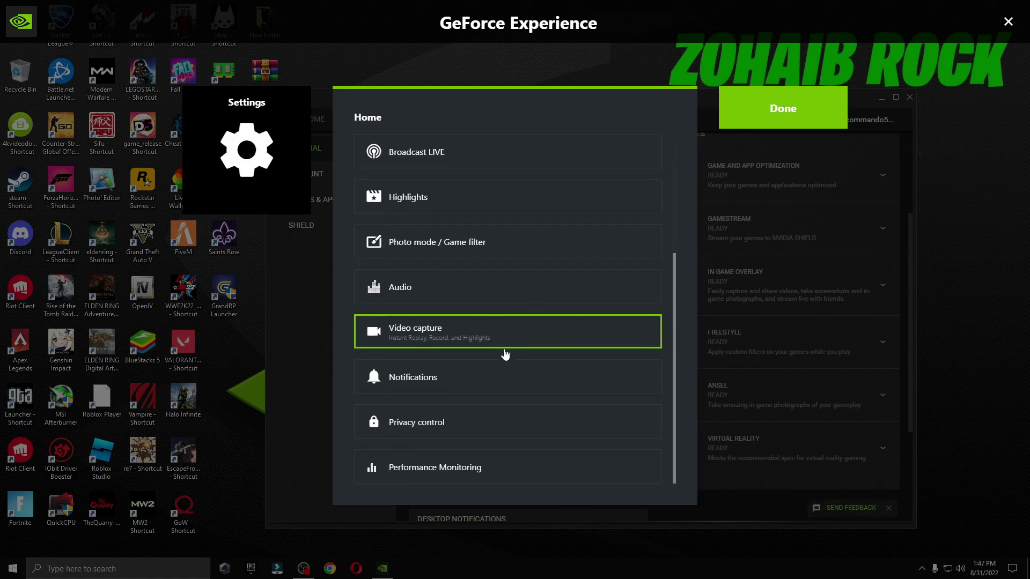
click(417, 378)
drag(674, 179, 683, 342)
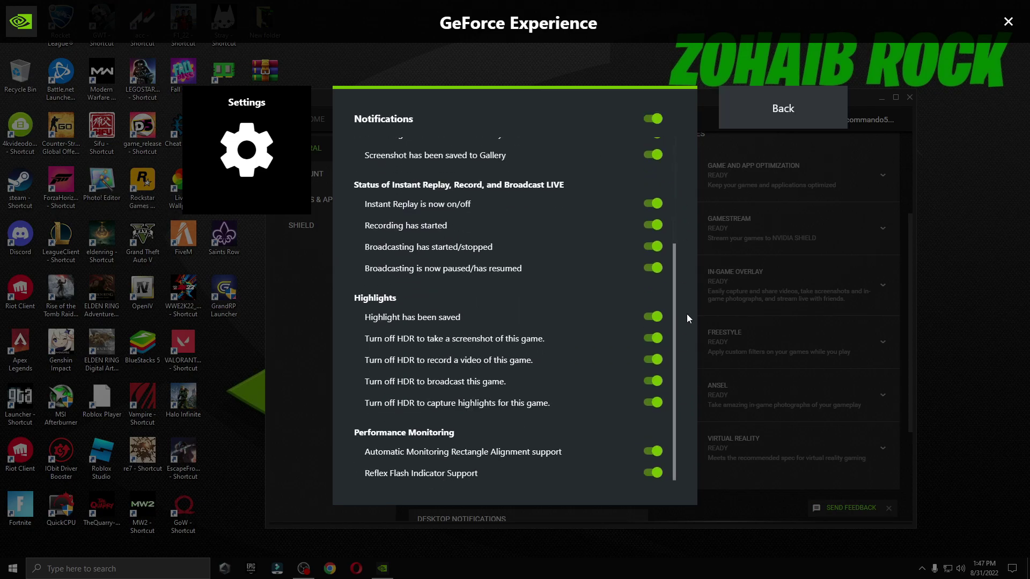
click(754, 108)
scroll(492, 334, down, 4)
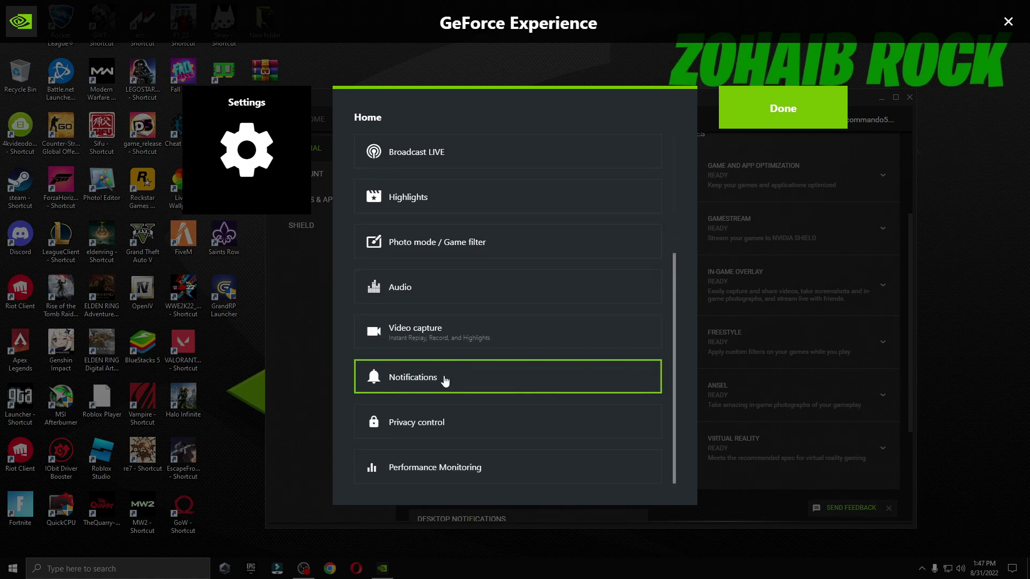
key(Escape)
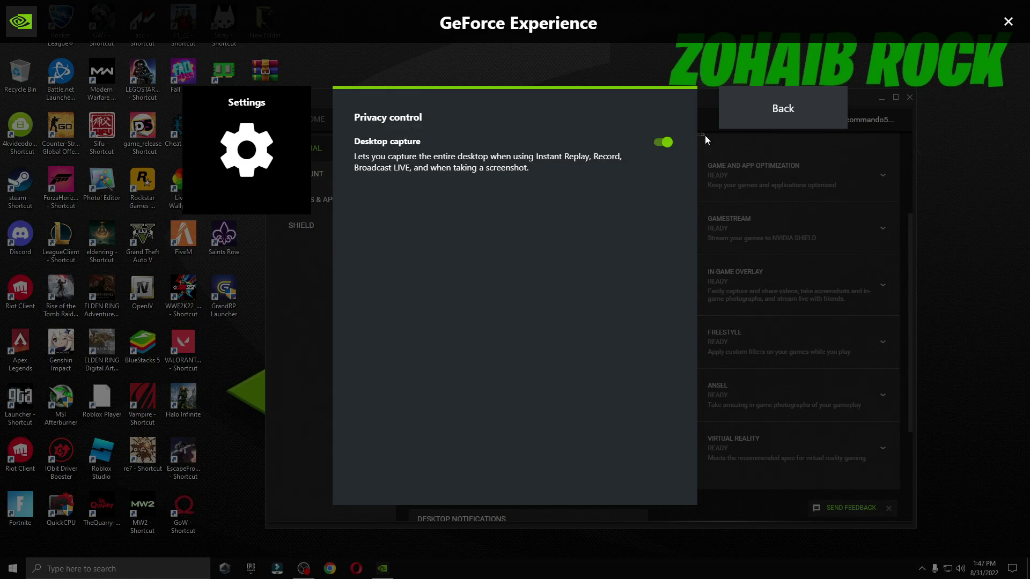
click(783, 108)
- Check the Performance Monitoring options and close the in-game overlay
scroll(526, 356, down, 4)
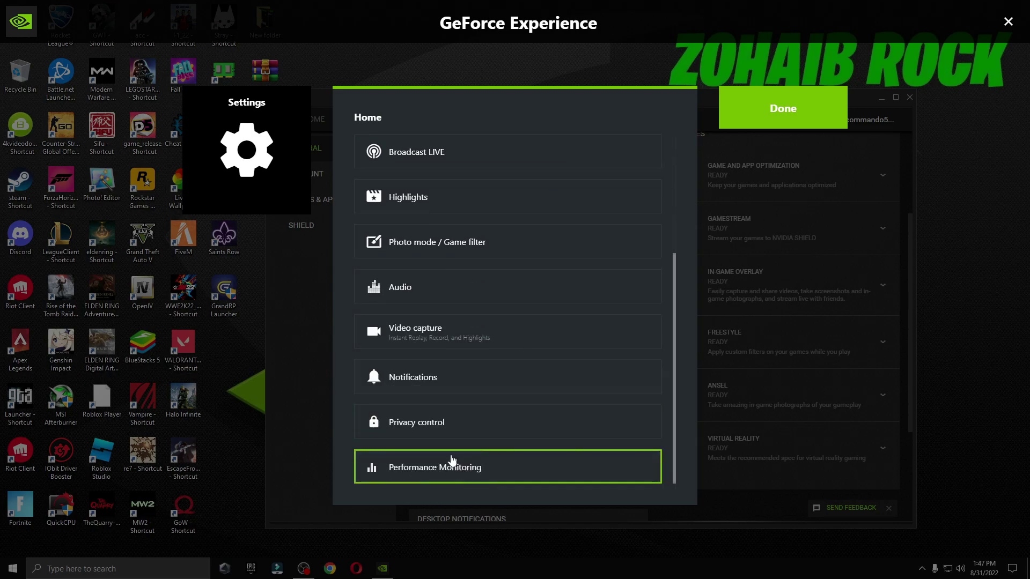
click(480, 468)
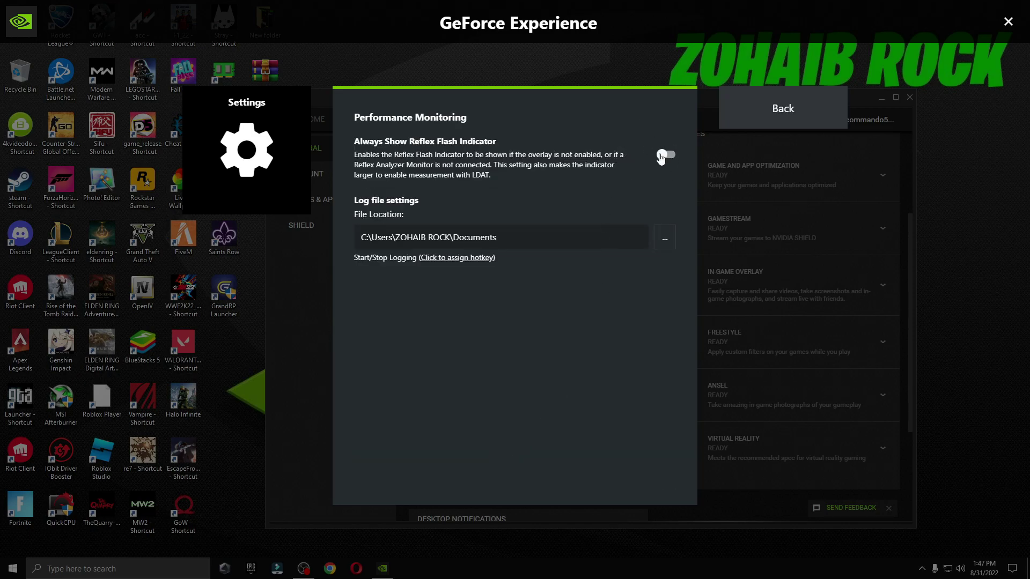
click(785, 110)
click(784, 111)
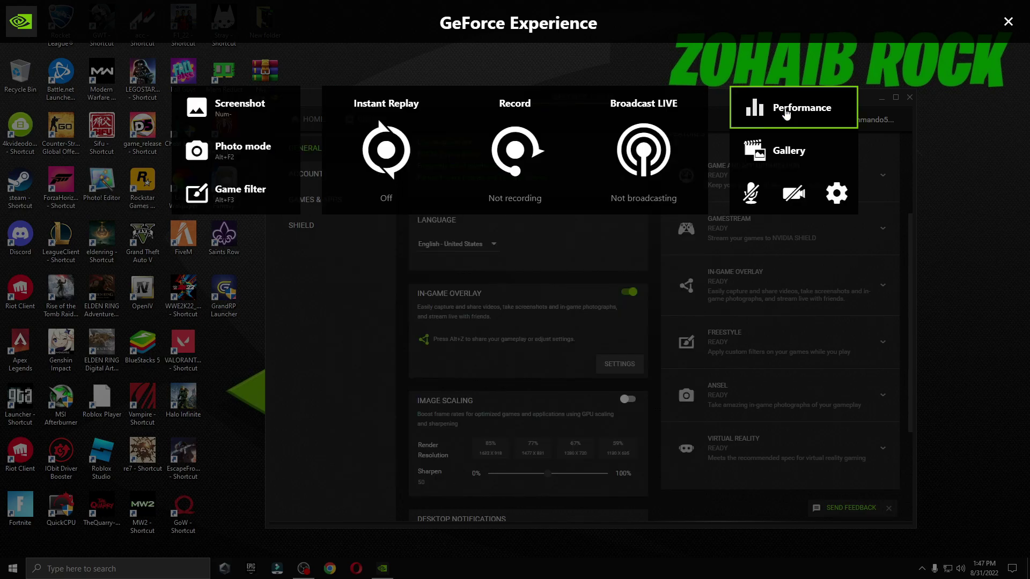
key(alt+z)
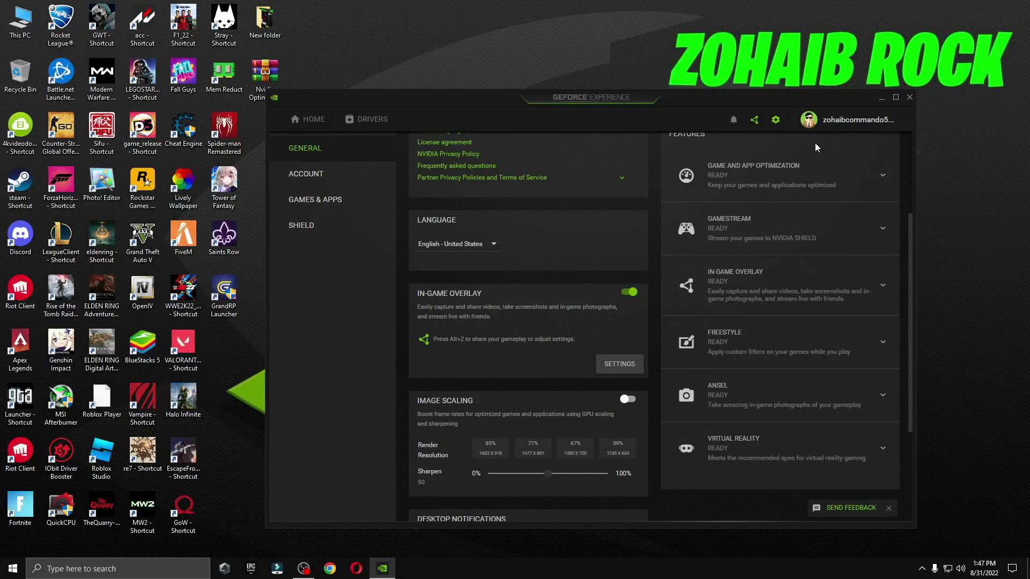
- Extract the Nvidia Optimize Pack archive onto the desktop, leaving only the extracted folder and discarding the archive to the Recycle Bin
click(322, 121)
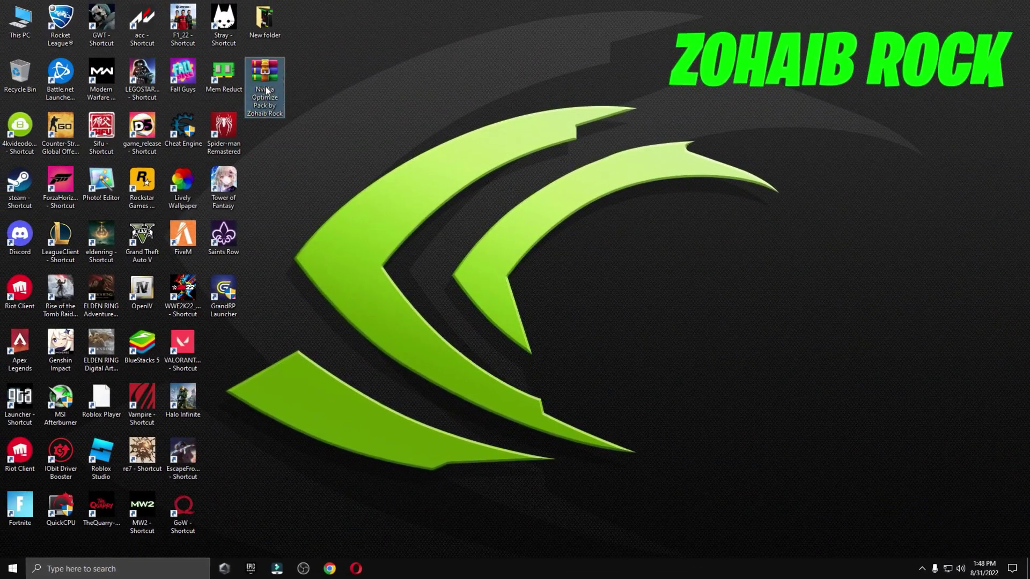
drag(265, 81, 468, 209)
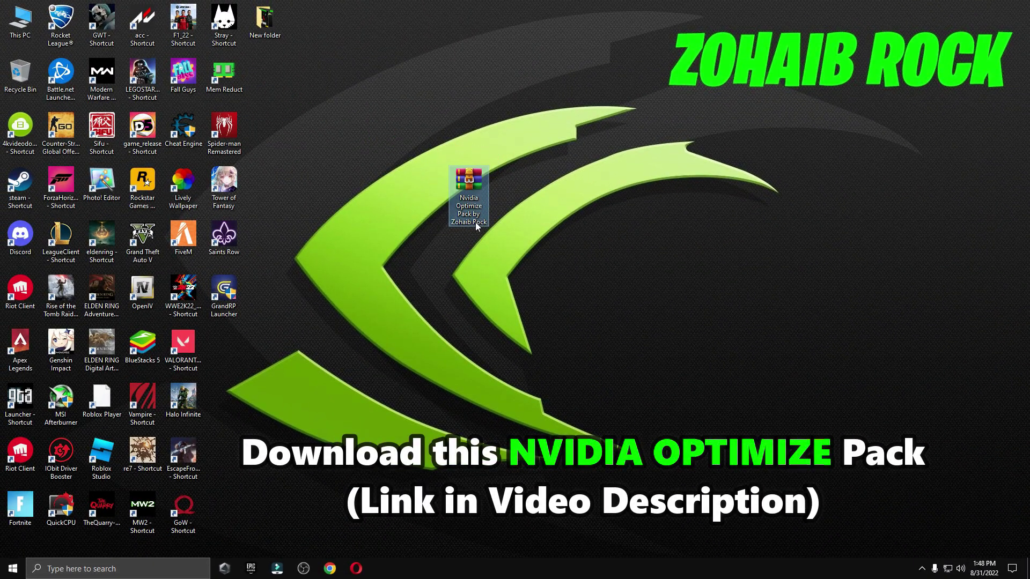
right_click(475, 189)
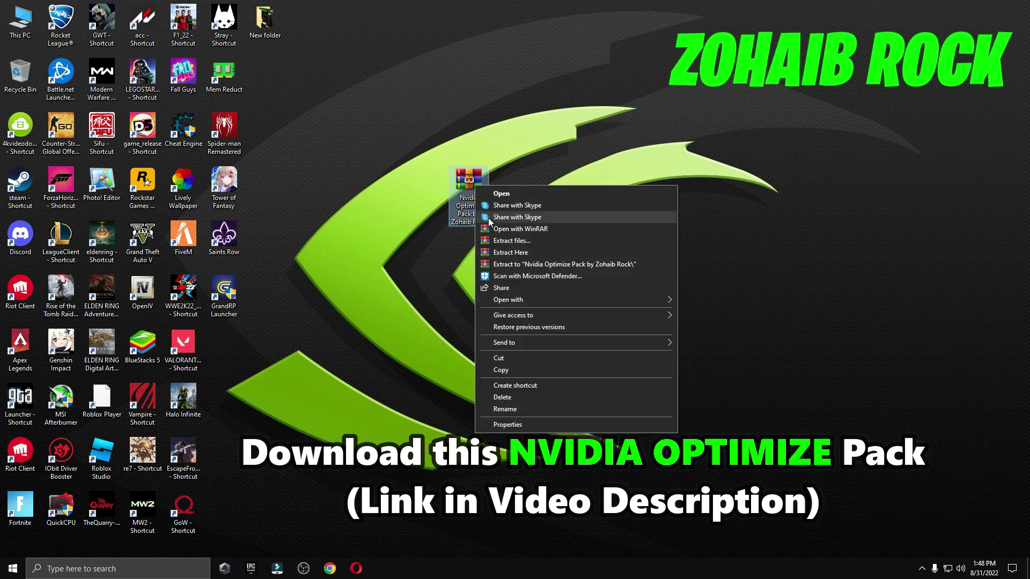
click(500, 252)
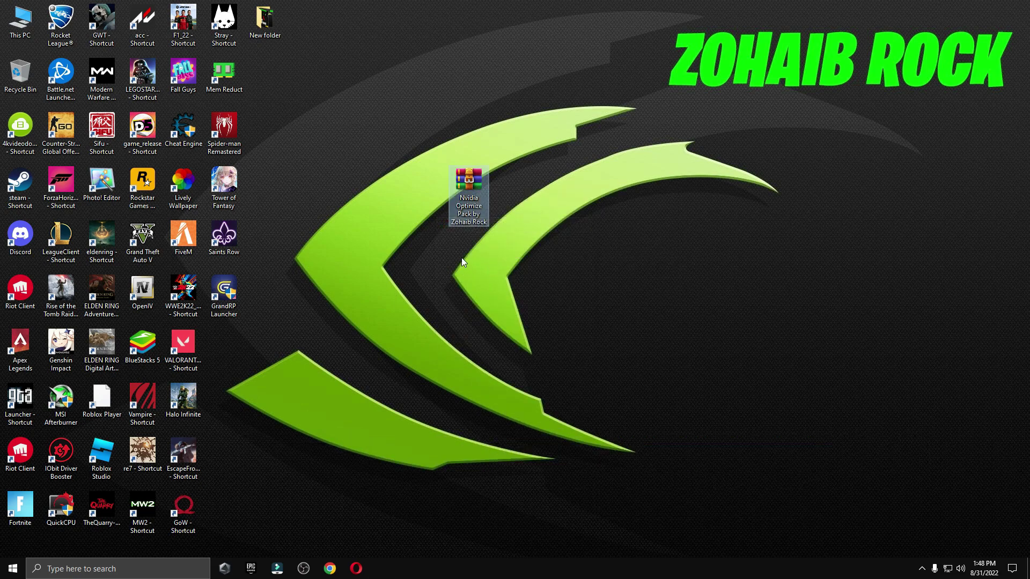
drag(267, 229, 20, 75)
drag(441, 196, 523, 196)
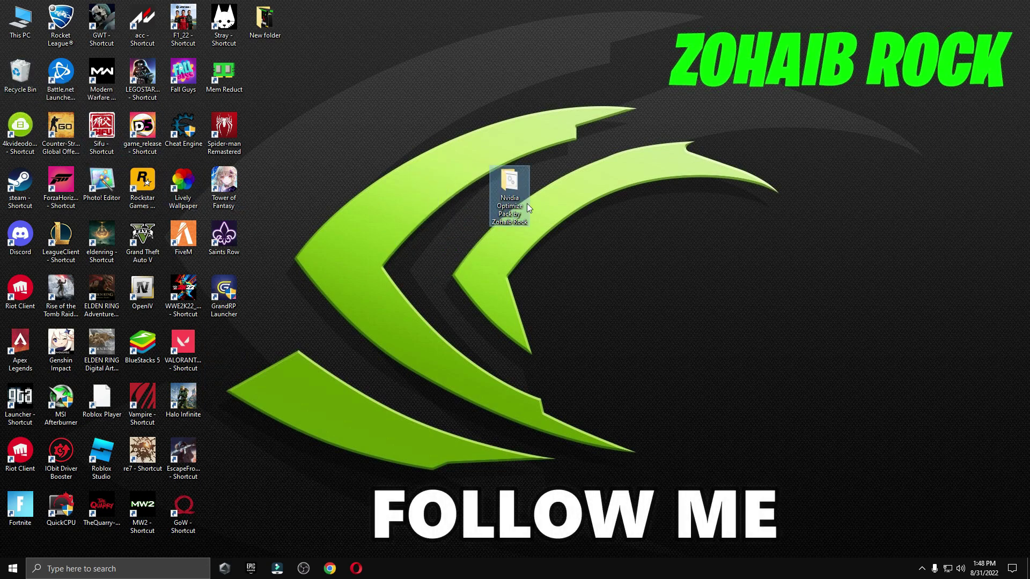
- Open the "1=Windows Settings Best (Registry)" folder of the extracted pack and glance at the Windows Settings home page
double_click(511, 209)
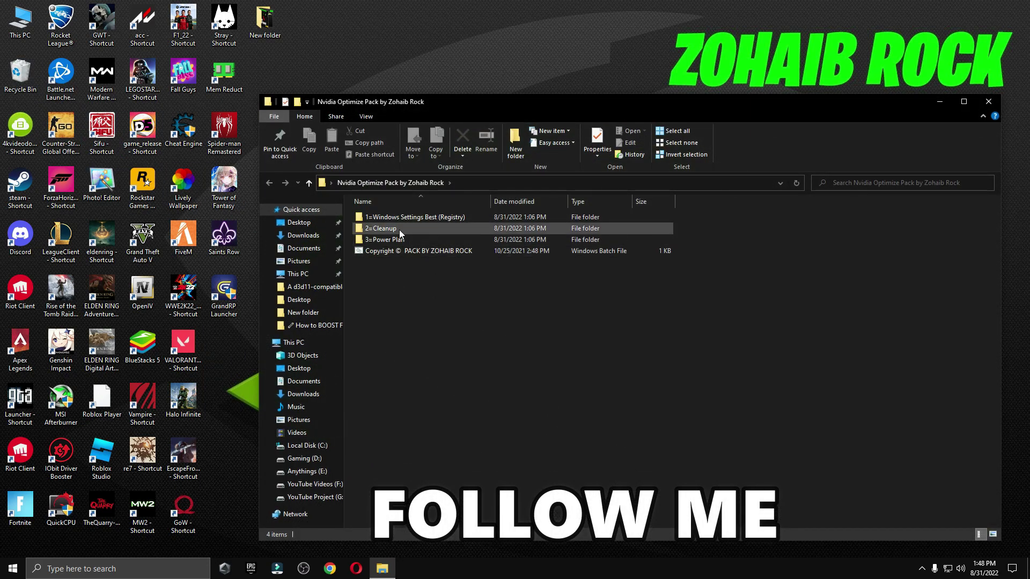
double_click(379, 218)
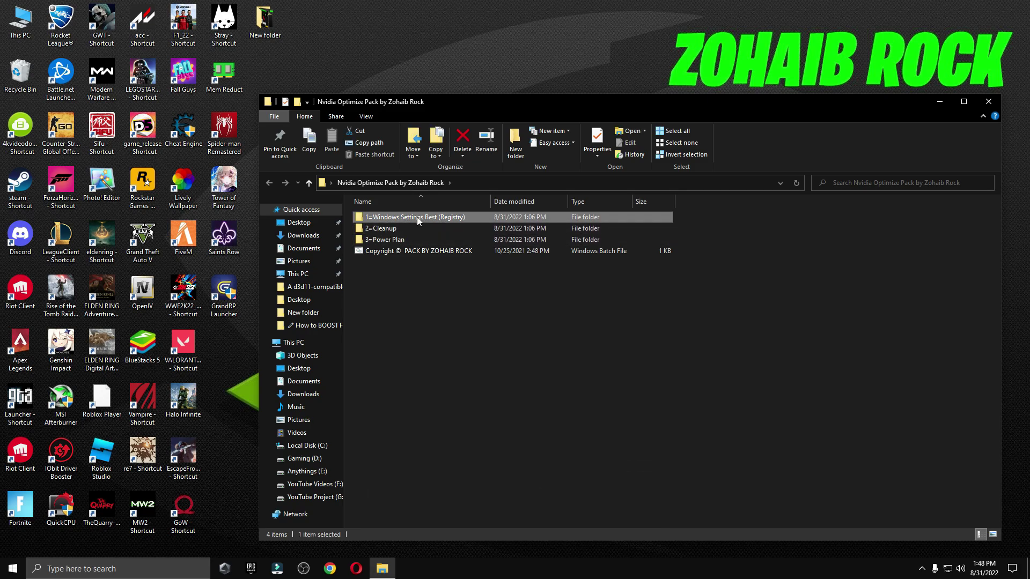
click(13, 568)
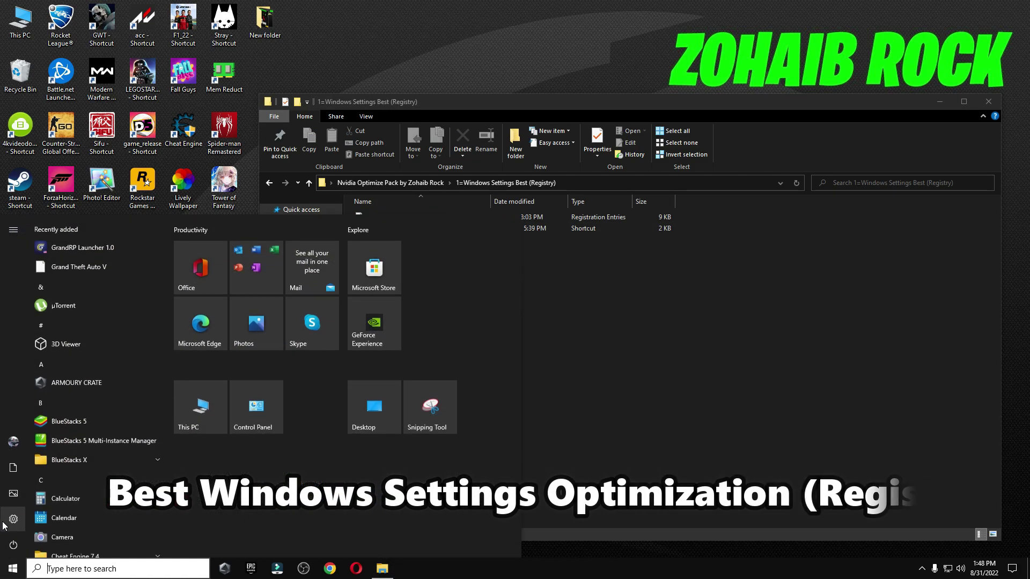
click(13, 518)
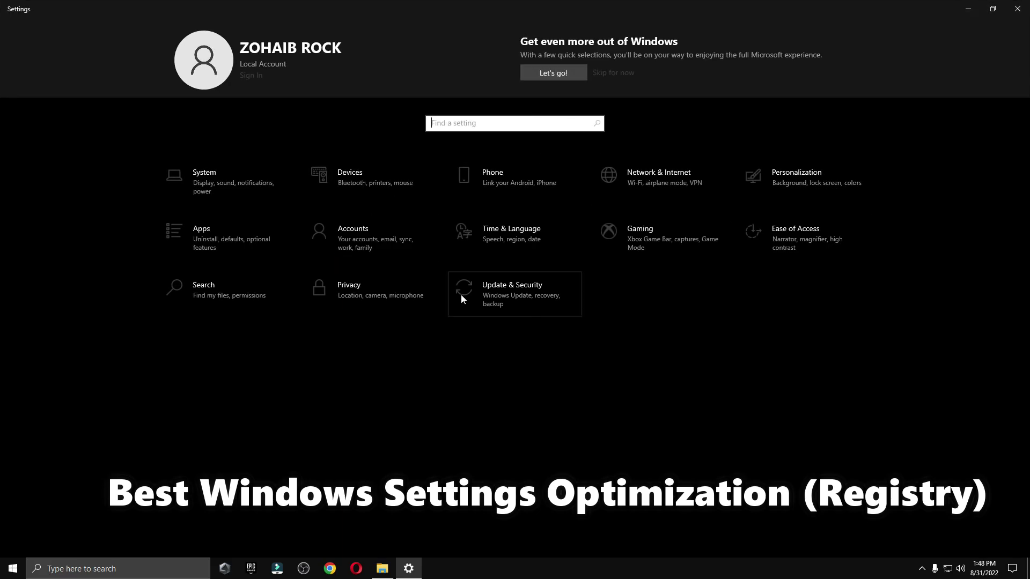
click(1017, 9)
- Merge the "Optimize ALL Windows Settings" registration file into the Windows registry, accepting the prompts
double_click(449, 217)
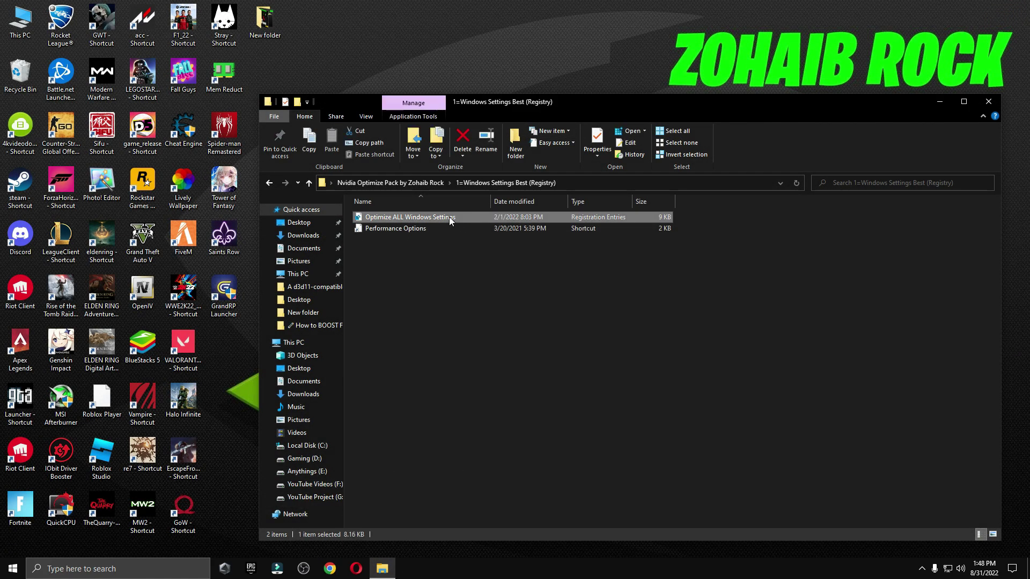
click(456, 350)
click(595, 301)
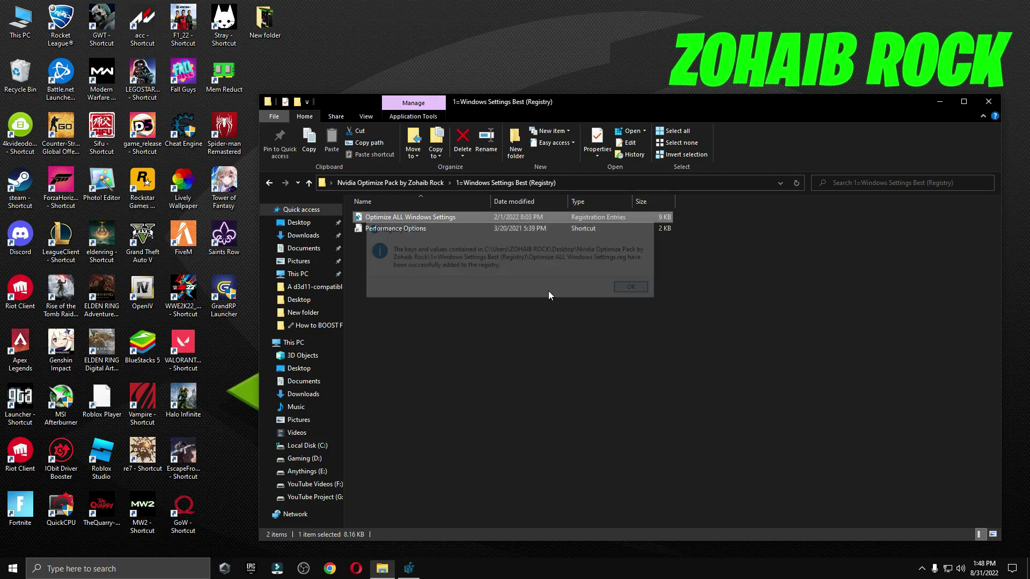
click(623, 288)
- Open the Performance Options shortcut and accept the visual effects setting "Let Windows choose what's best for my computer"
double_click(414, 228)
drag(272, 126, 479, 109)
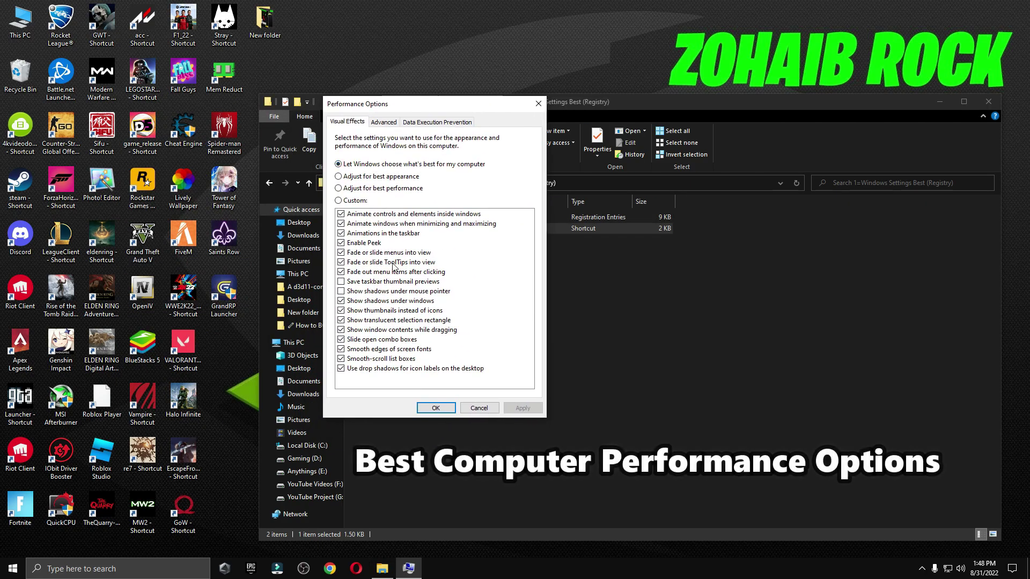
click(436, 408)
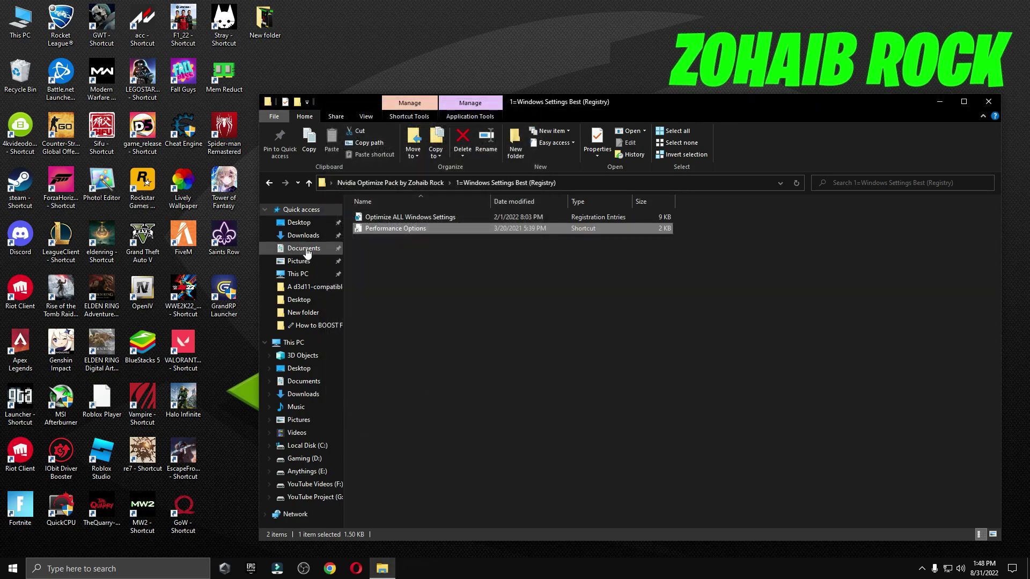
- Run the Delete Prefetch Files, Delete Temporary Files and Delete Windows Update Cache scripts from the "2=Cleanup" folder
click(270, 183)
double_click(392, 228)
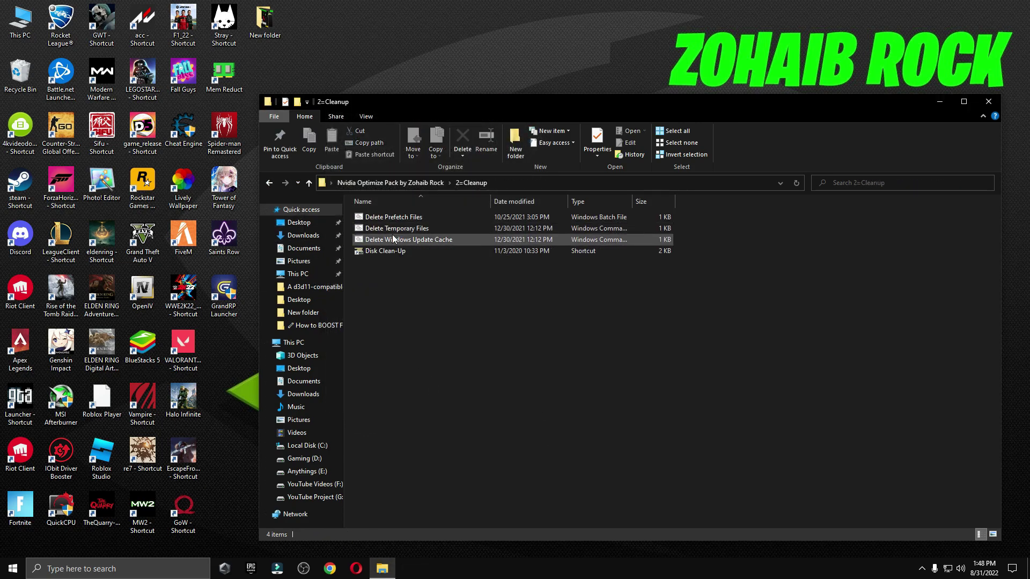
double_click(393, 218)
double_click(400, 227)
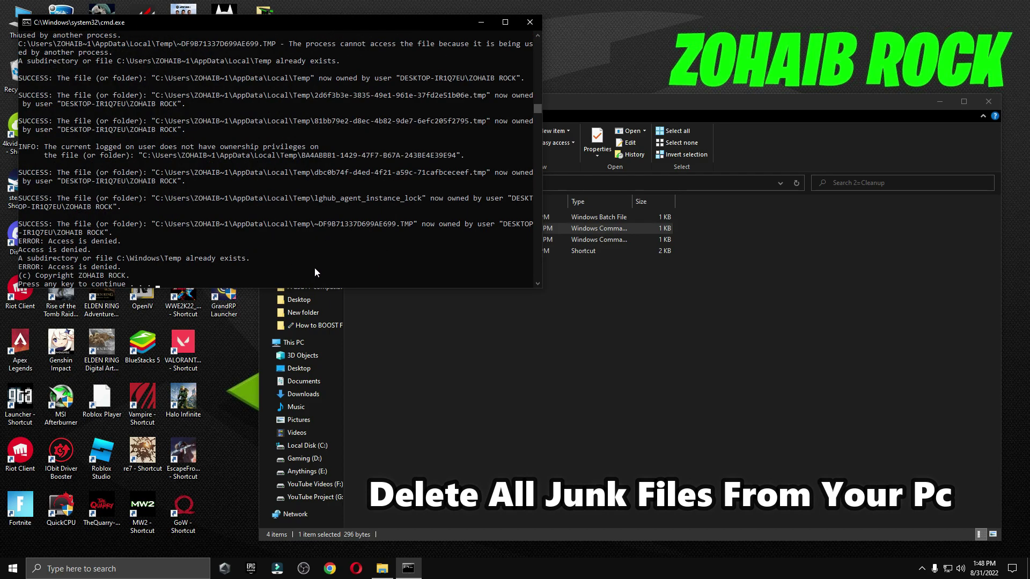
key(Return)
double_click(391, 239)
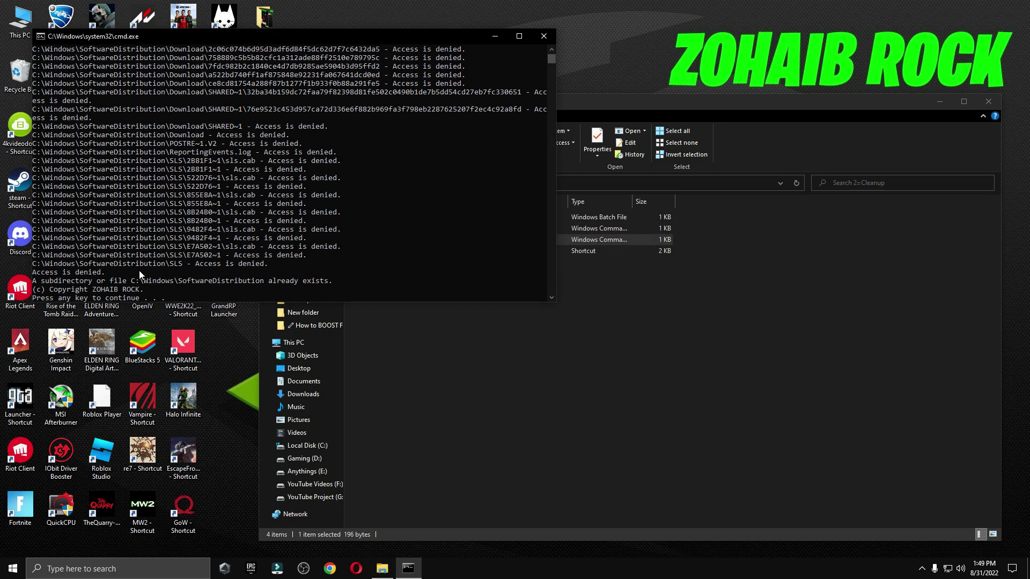
key(Return)
- Run Disk Clean-Up on drive C: with all file categories selected and confirm the permanent deletion
double_click(397, 250)
click(989, 102)
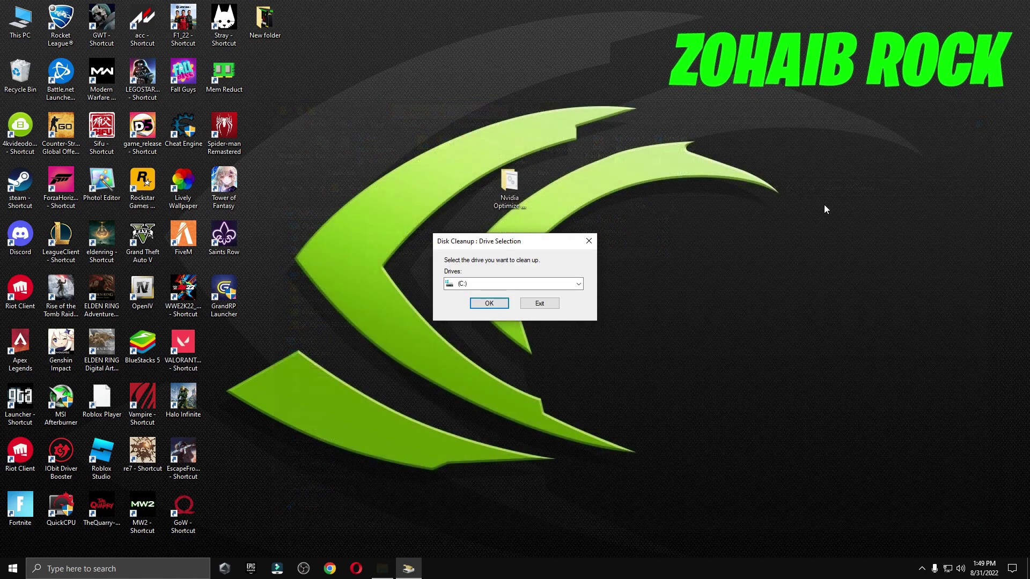
click(494, 304)
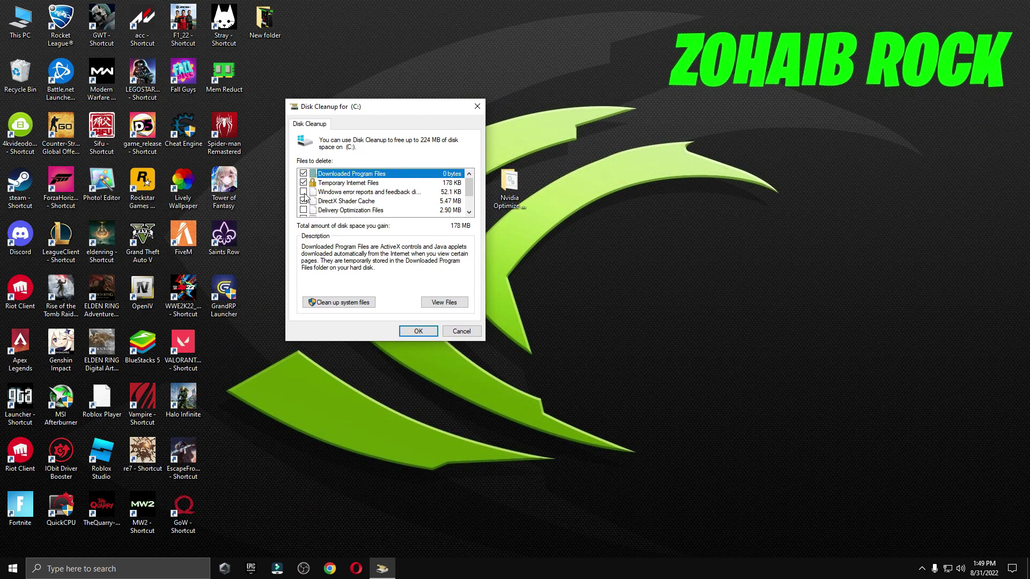
scroll(306, 207, down, 1)
click(418, 331)
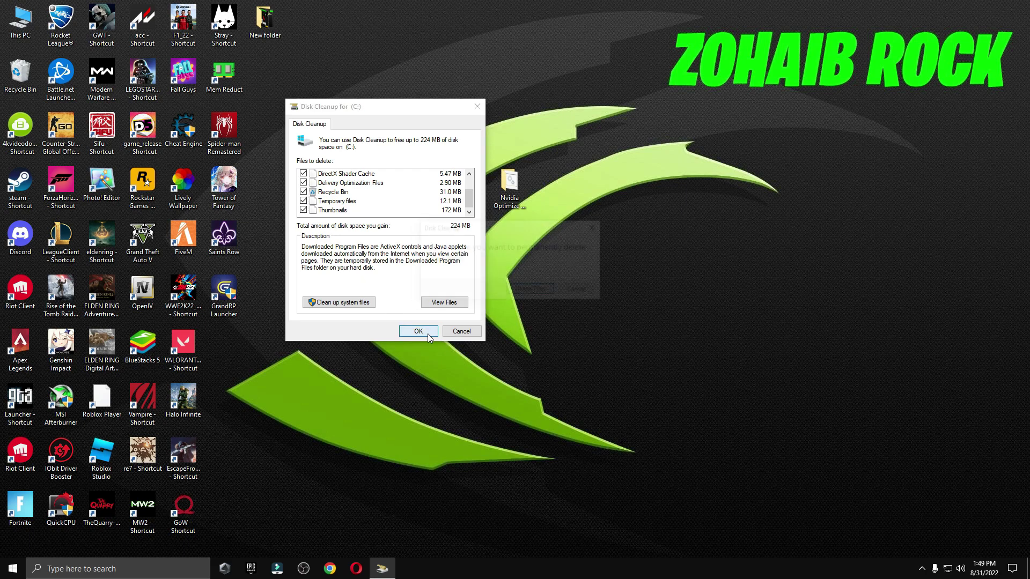
key(Return)
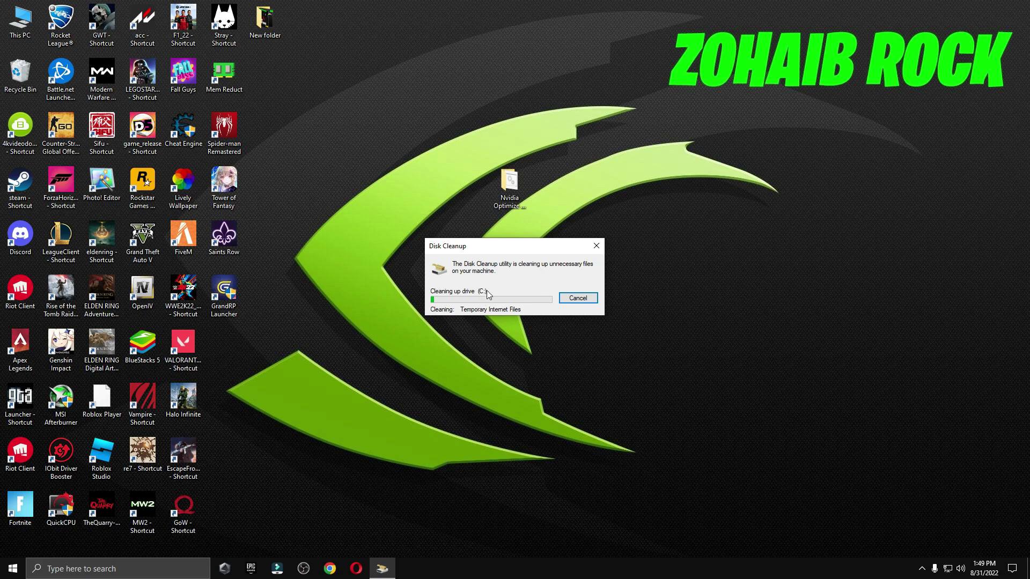
- View the installer in the pack's "3=Power Plan" folder, launch QuickCPU from the desktop, and tidy the pack folder away among the desktop icons
double_click(509, 182)
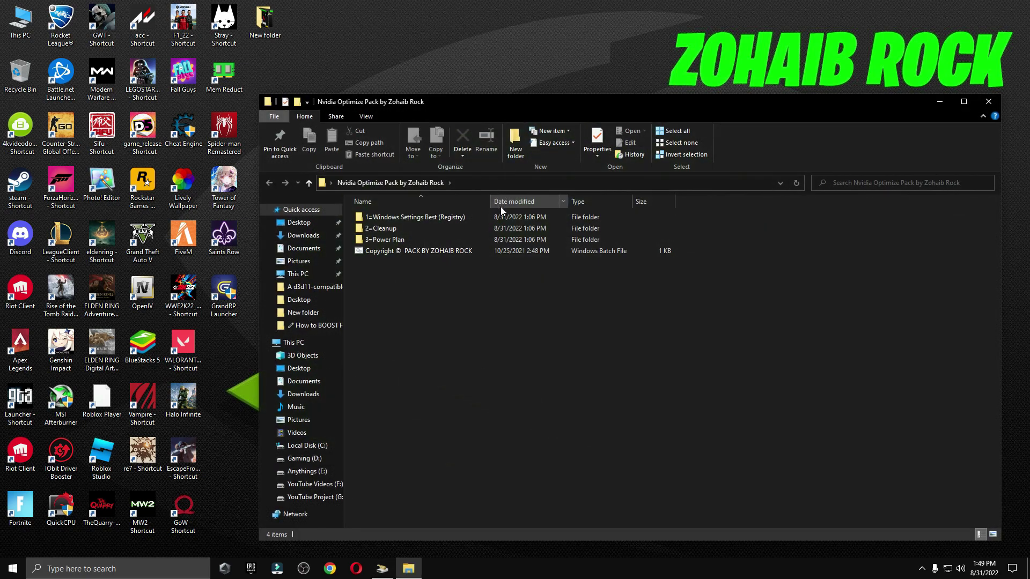
double_click(399, 241)
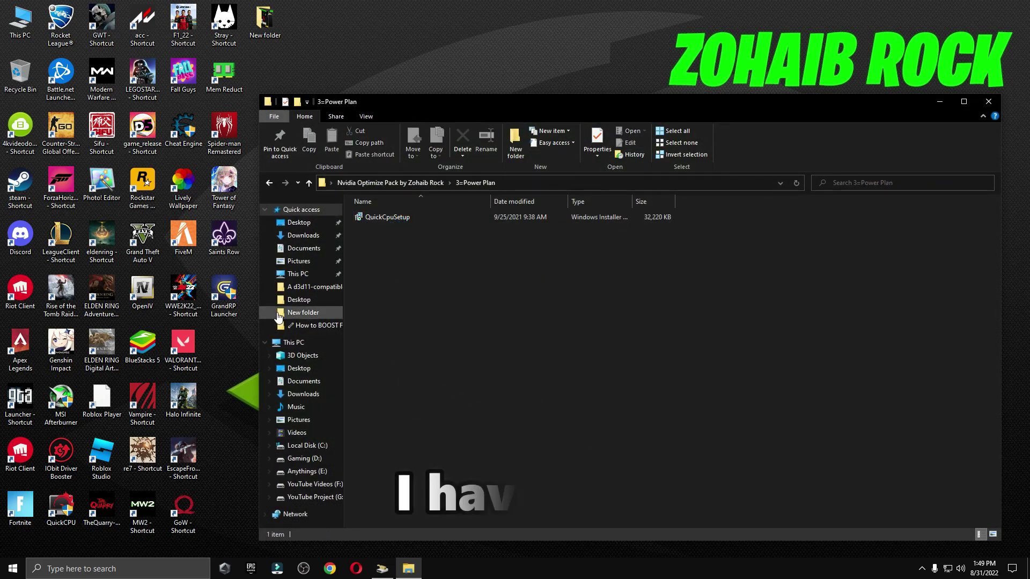
double_click(59, 507)
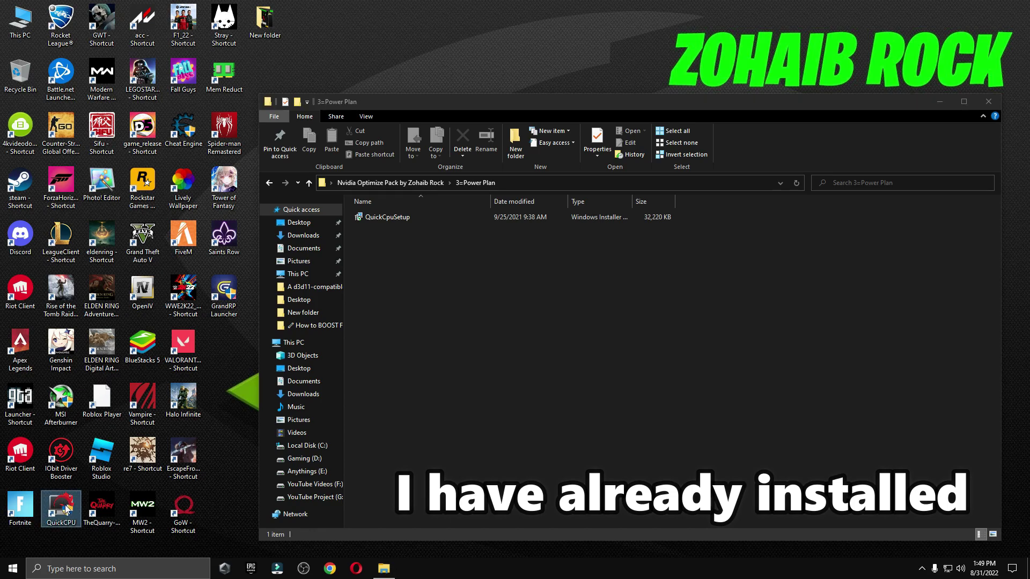
click(460, 357)
click(987, 101)
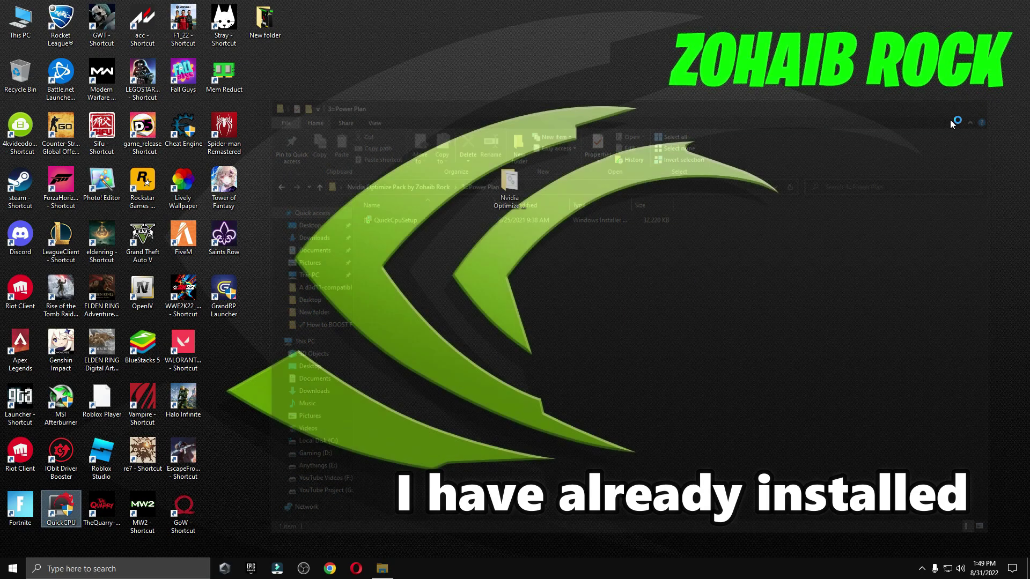
drag(509, 186, 265, 70)
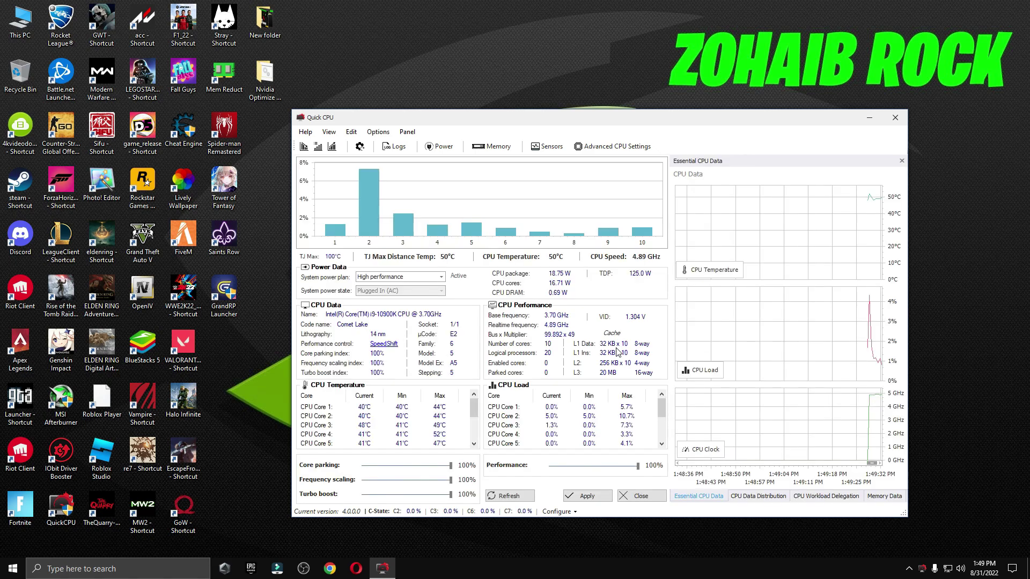
- Set the system power plan to High performance in Quick CPU
click(677, 353)
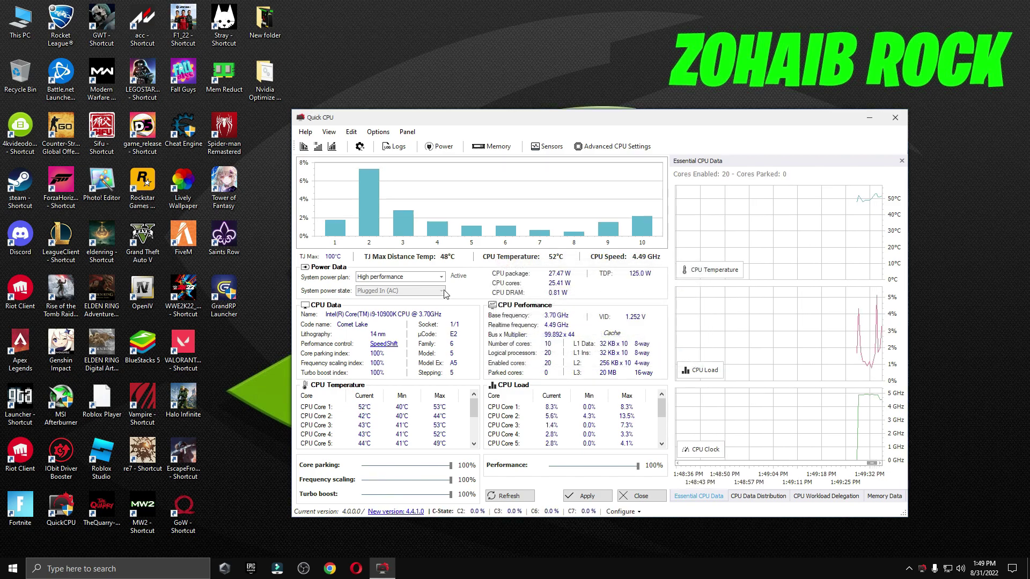
click(441, 276)
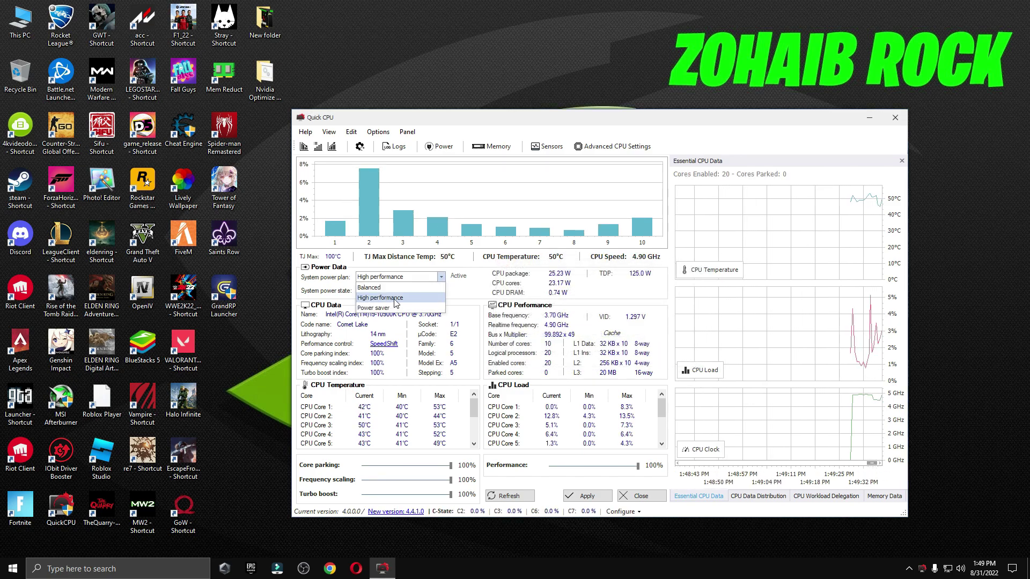
click(376, 301)
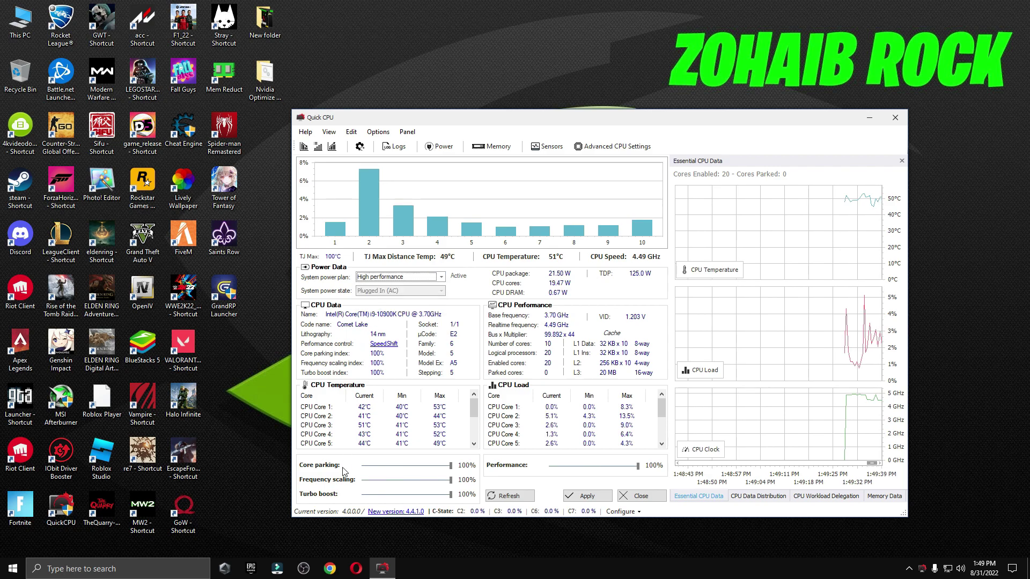
- Set core parking, frequency scaling, turbo boost and performance to 100%, apply the changes and close Quick CPU
drag(405, 470, 452, 467)
drag(592, 474, 572, 471)
drag(634, 474, 641, 469)
drag(451, 479, 393, 480)
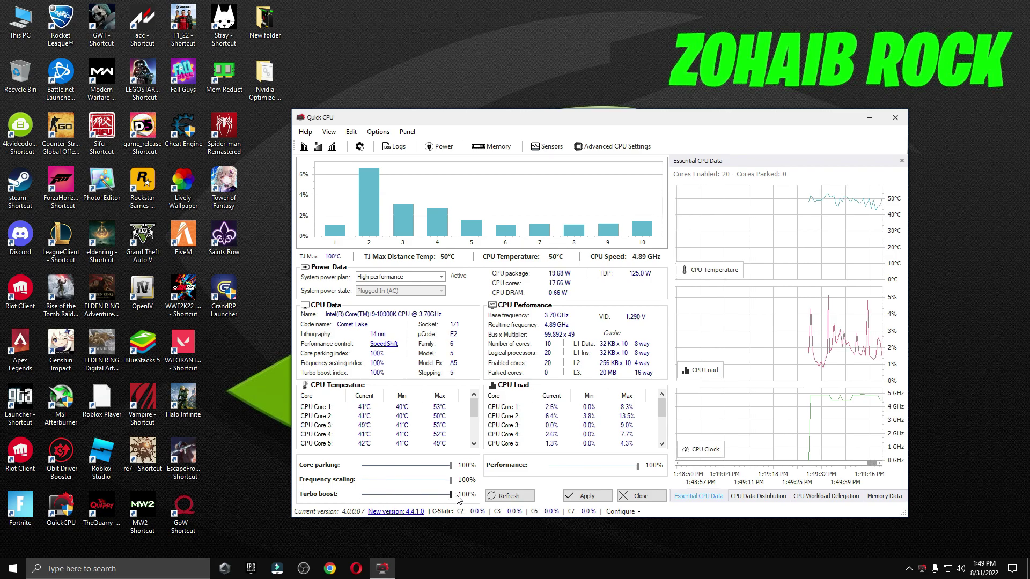
click(587, 496)
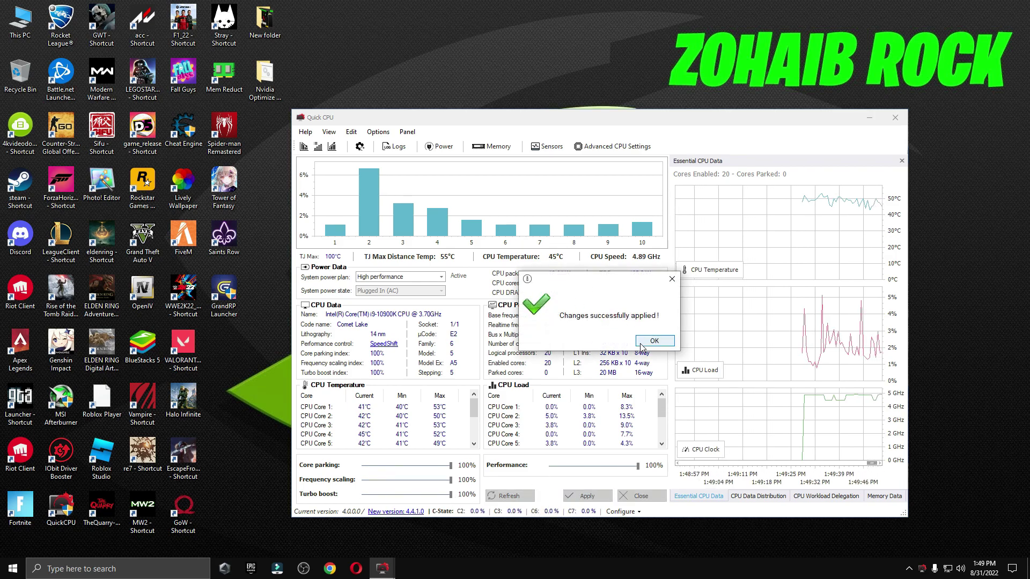
click(652, 339)
click(643, 497)
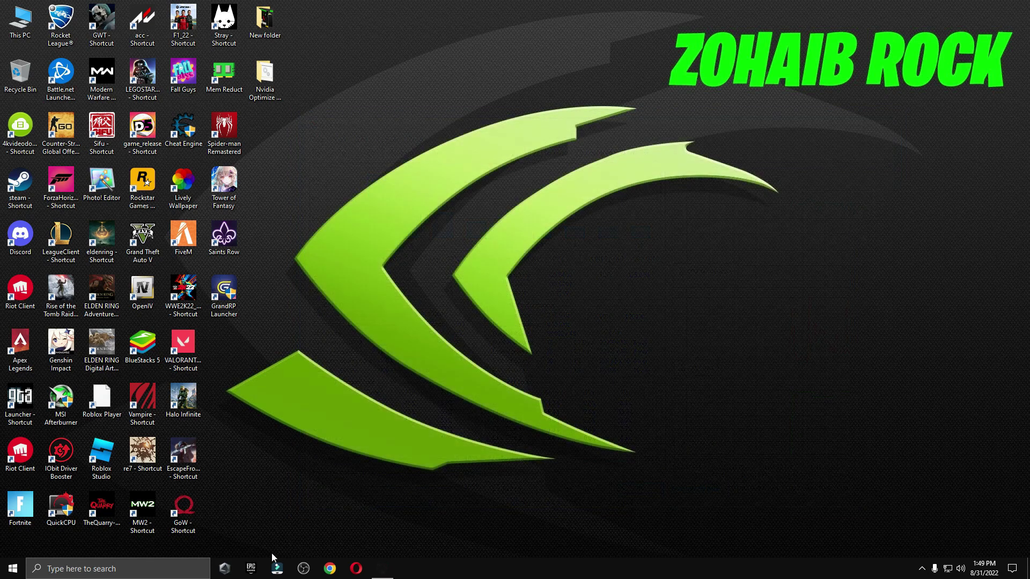
- Search Windows for "power", check the selected plan in the Power Options window, and close it
click(159, 567)
text(po)
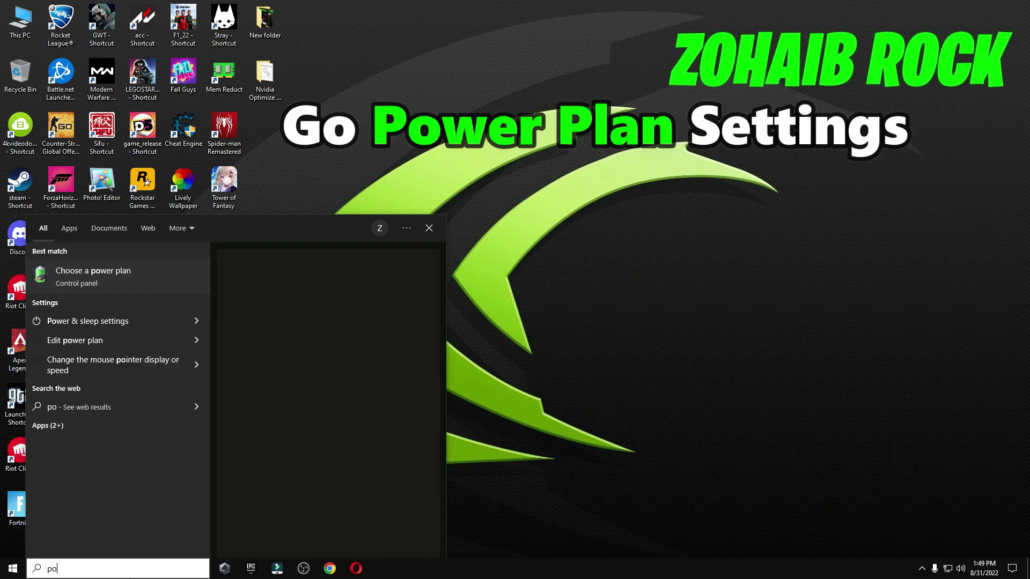
text(wer)
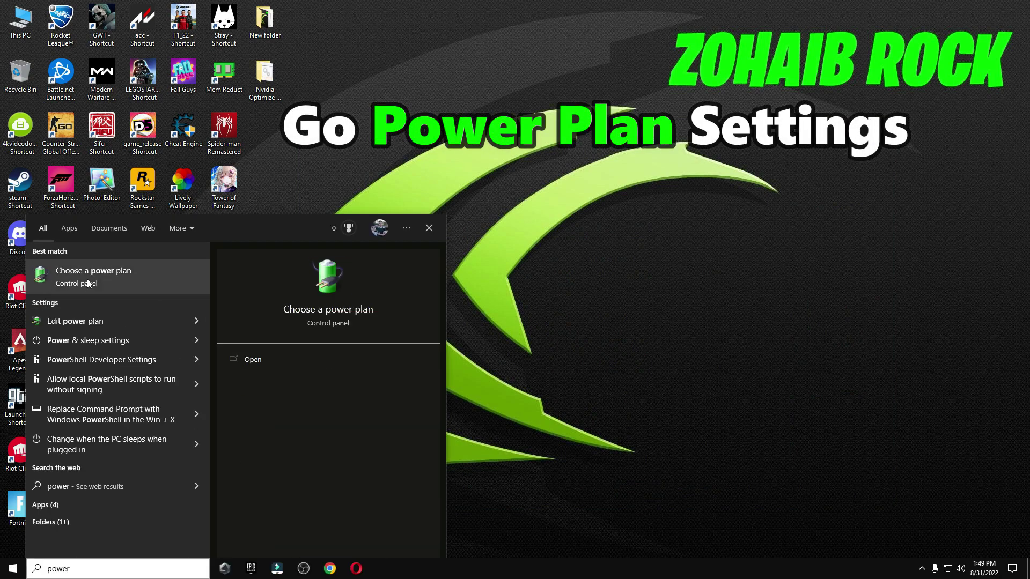
click(87, 279)
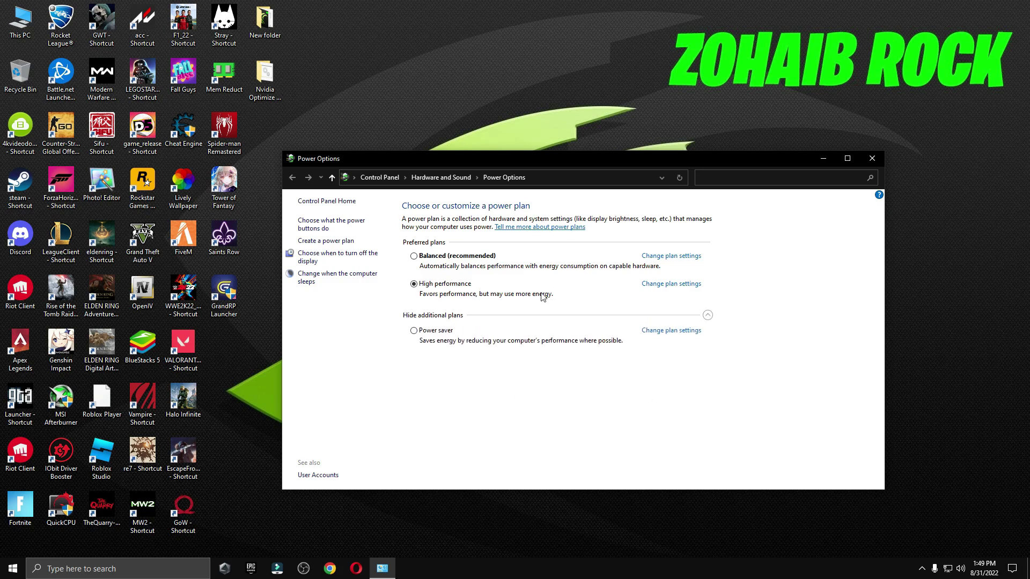
click(707, 315)
click(881, 158)
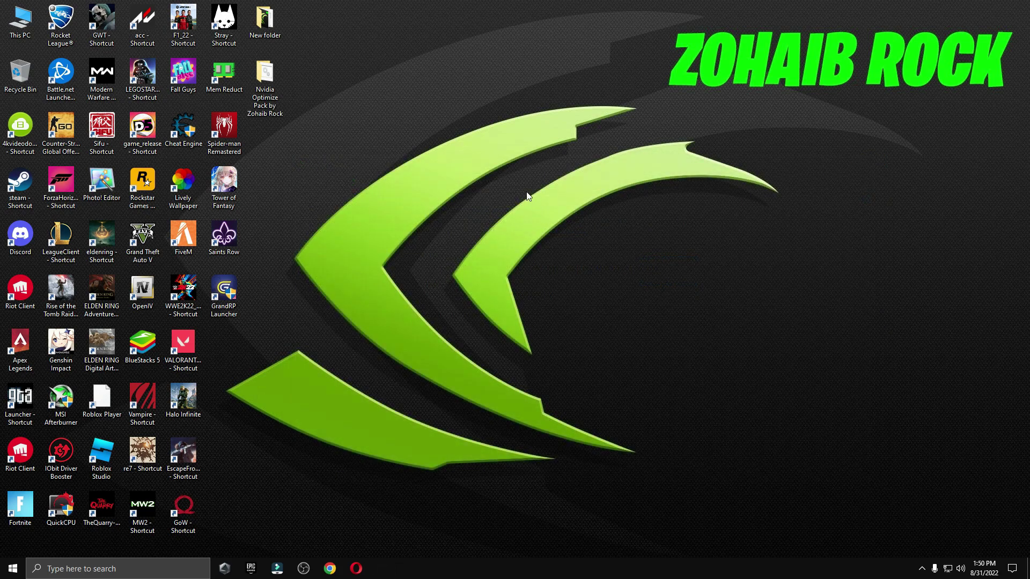
- Open NVIDIA Control Panel and set Power management mode to Prefer maximum performance in the global 3D settings
right_click(527, 193)
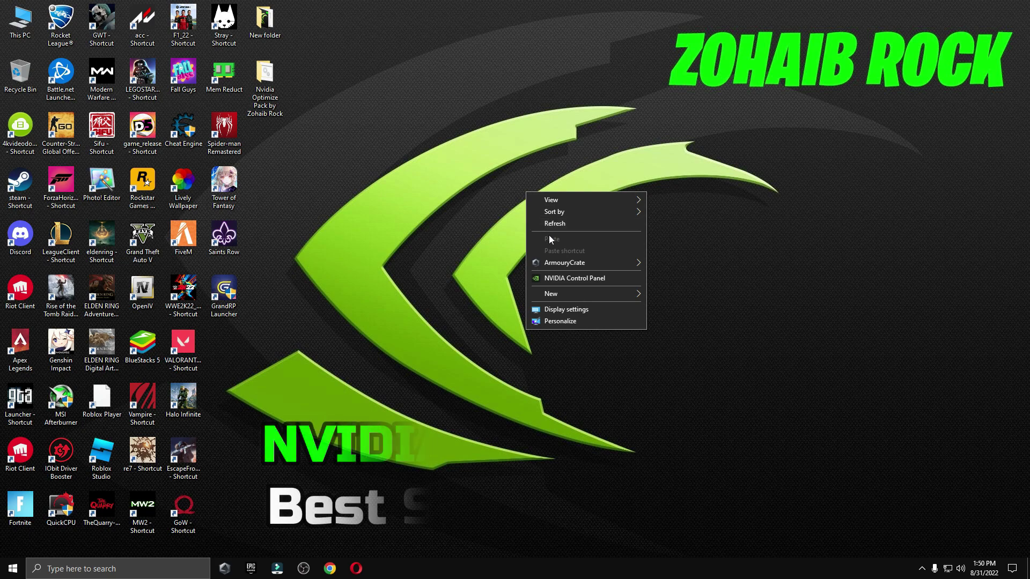
click(589, 277)
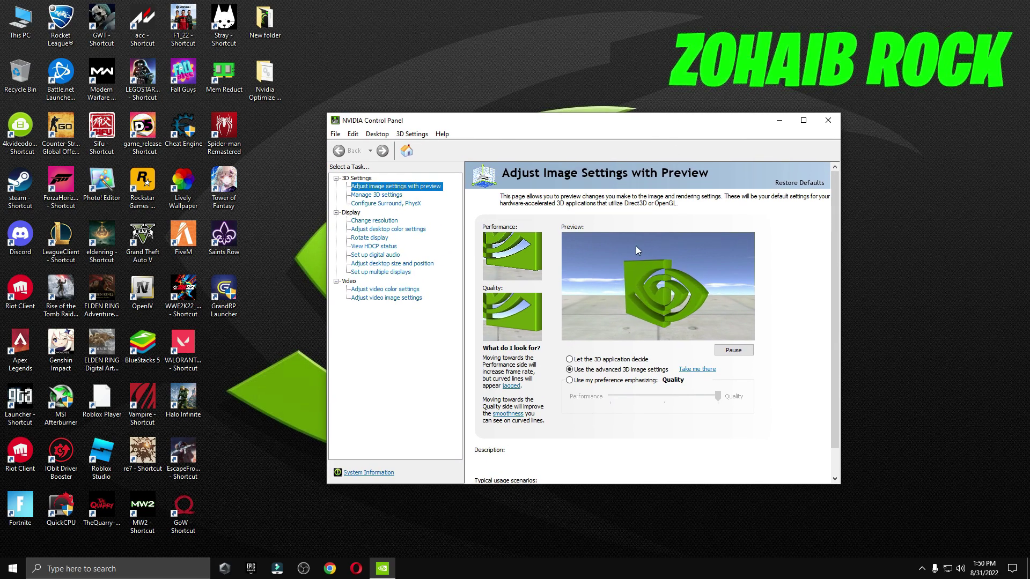
mouse_move(627, 370)
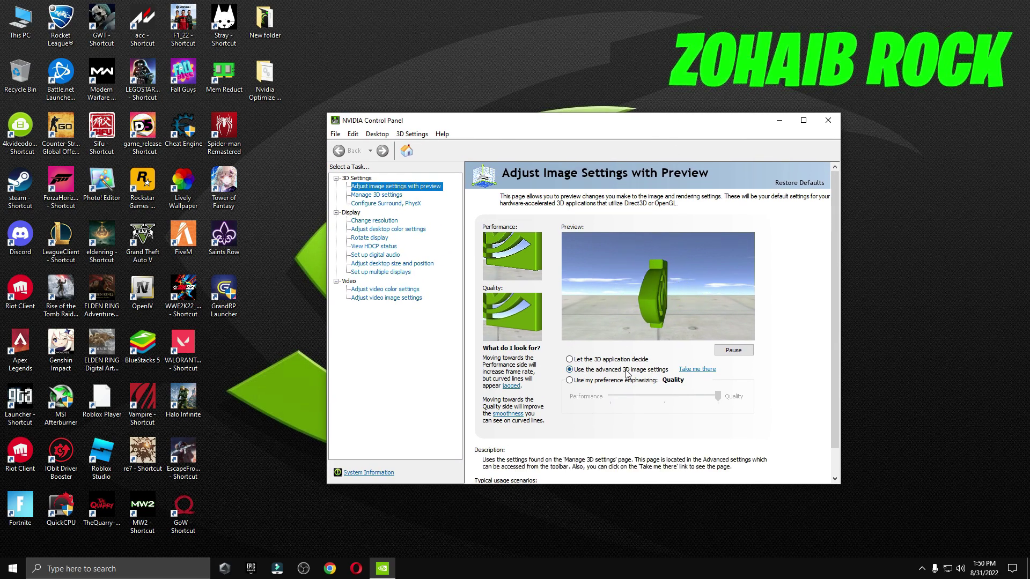
click(396, 197)
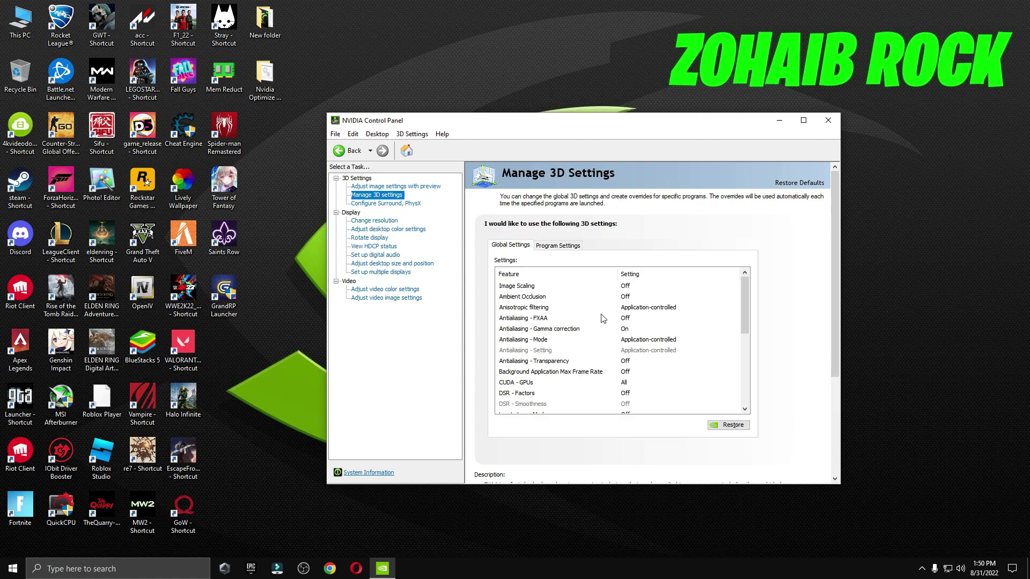
click(744, 349)
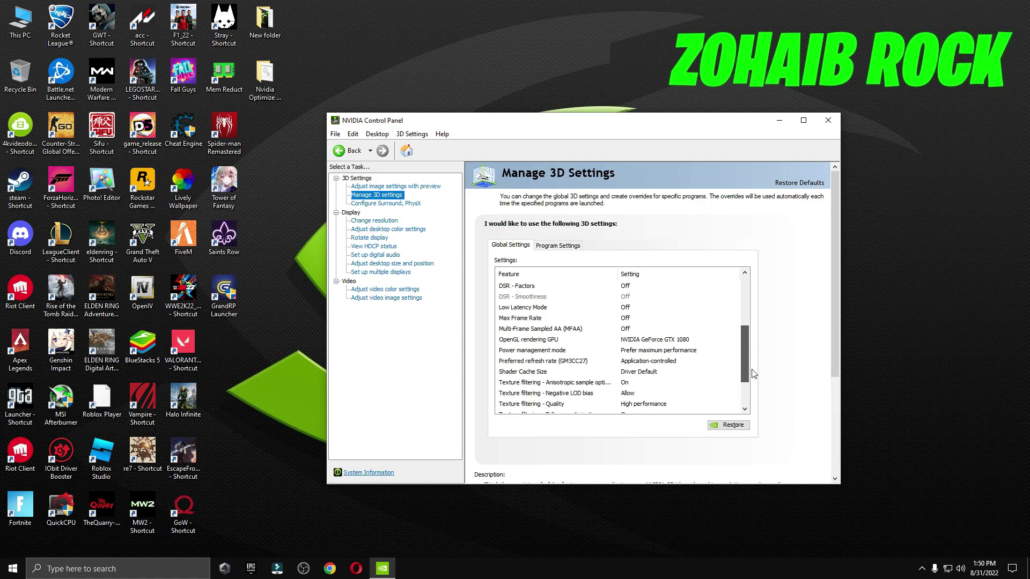
click(515, 298)
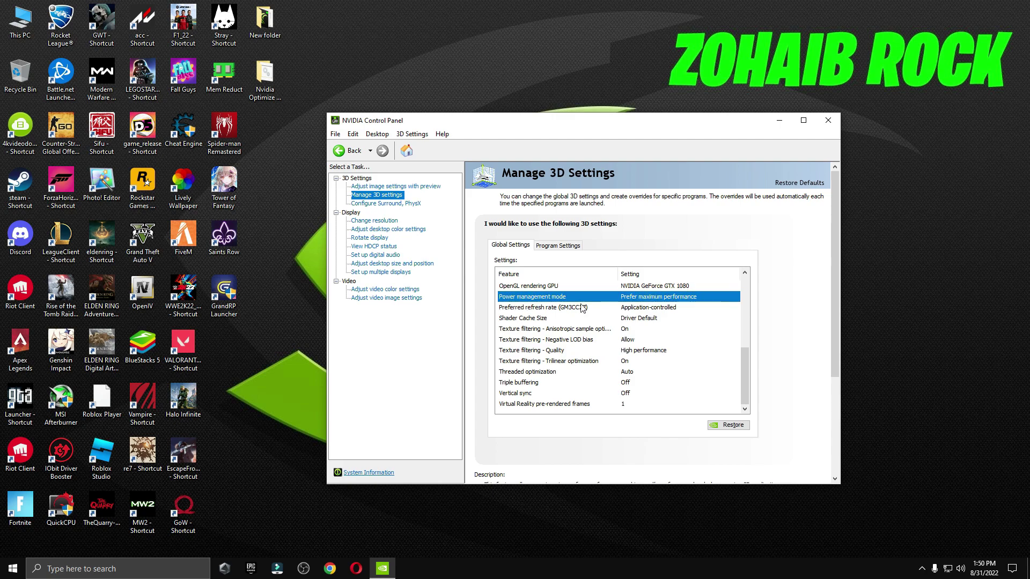
click(655, 298)
click(658, 325)
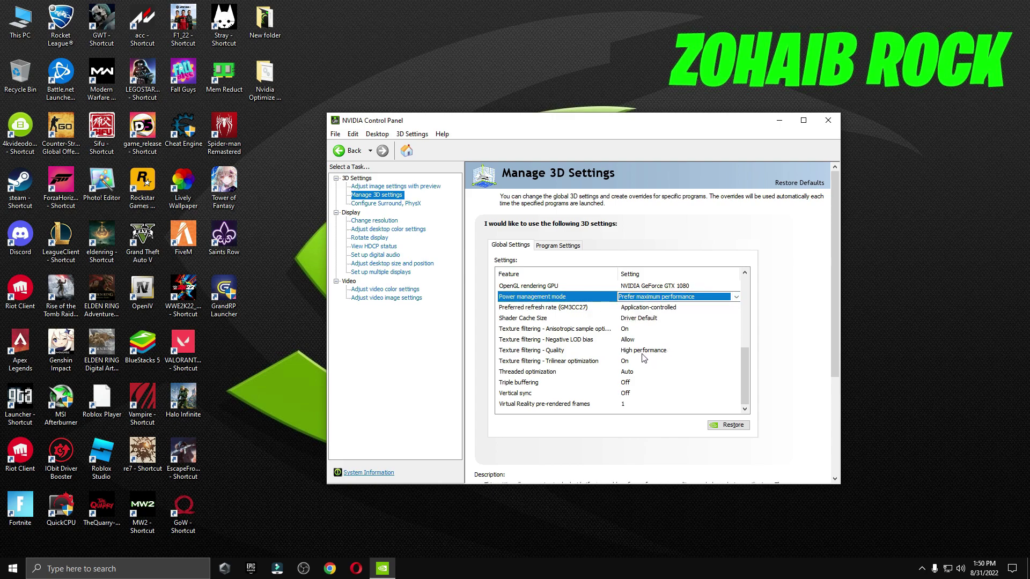
- Set Texture filtering - Quality to High performance and Vertical sync to Off in the global 3D settings
click(522, 352)
click(655, 351)
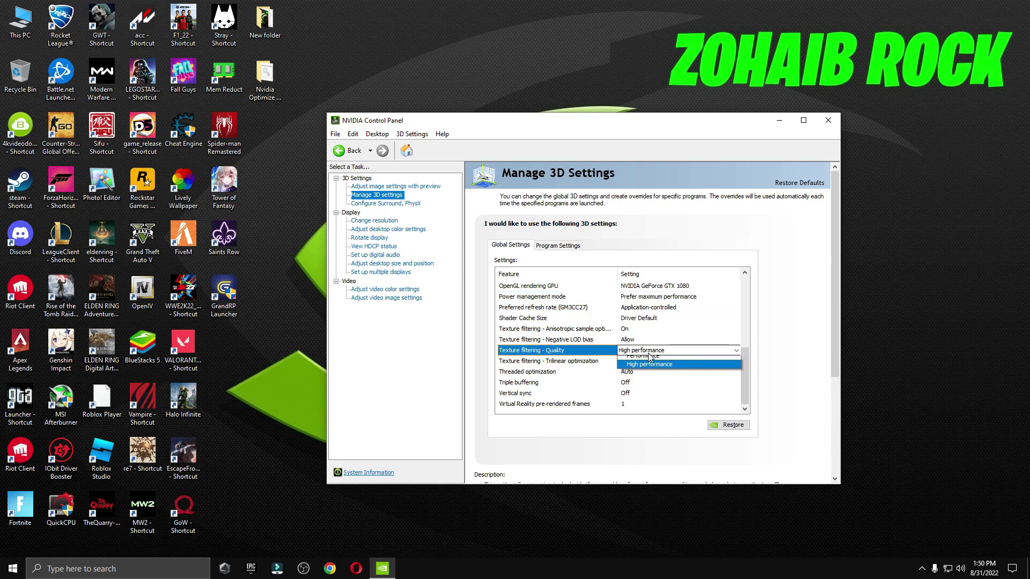
click(655, 387)
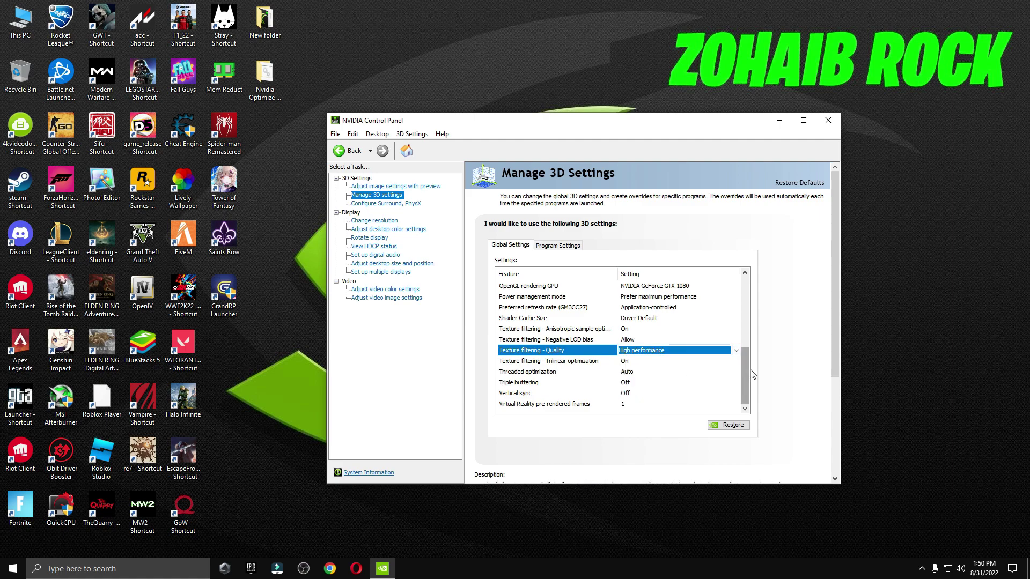
click(523, 395)
click(636, 395)
click(636, 394)
click(646, 415)
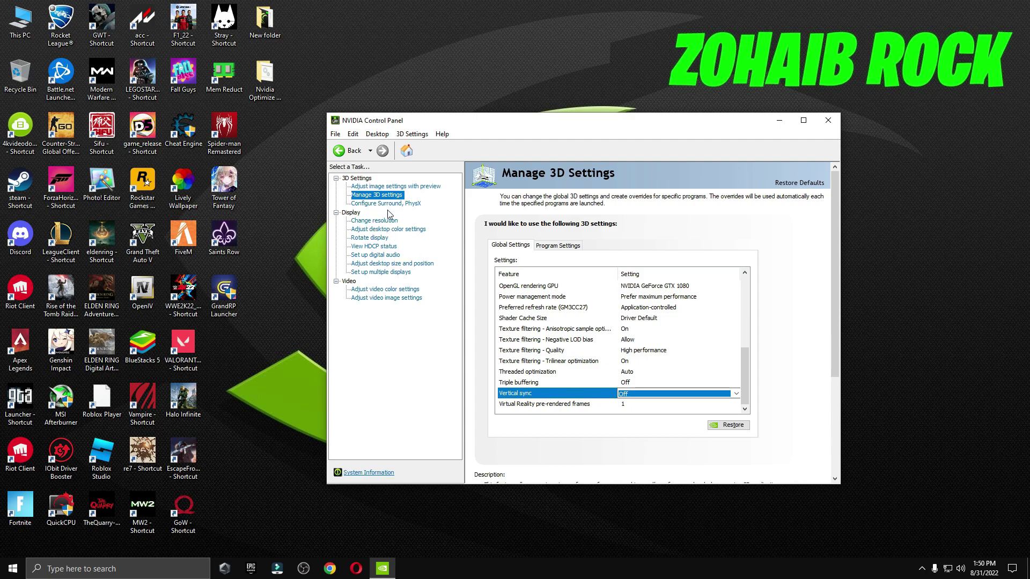
- Choose the PhysX processor in the Surround and PhysX configuration
click(386, 203)
click(713, 264)
click(702, 283)
- Set the display's refresh rate to 165Hz in the resolution settings, apply it and keep the changes
click(374, 221)
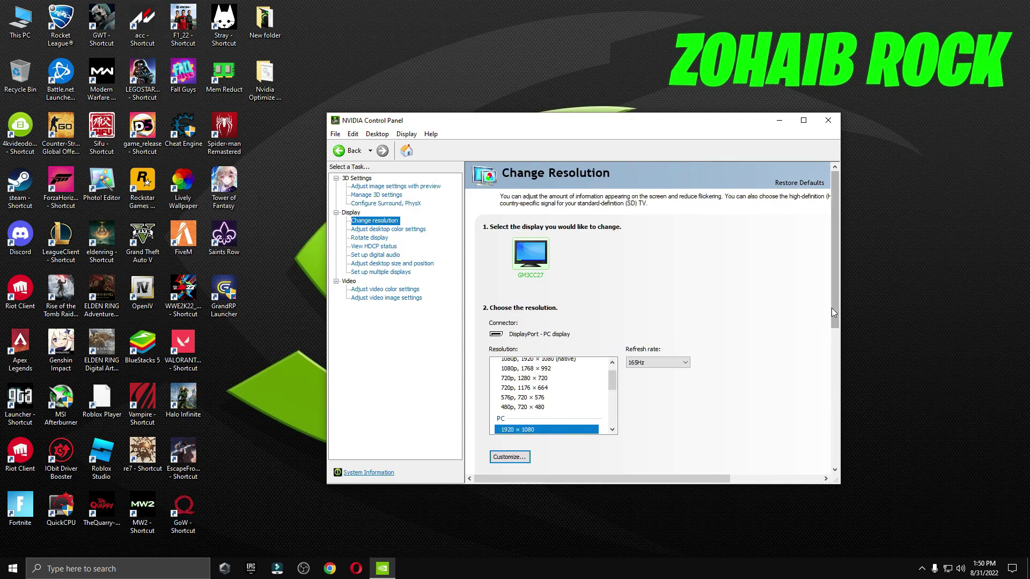
drag(831, 310, 836, 351)
scroll(617, 304, down, 2)
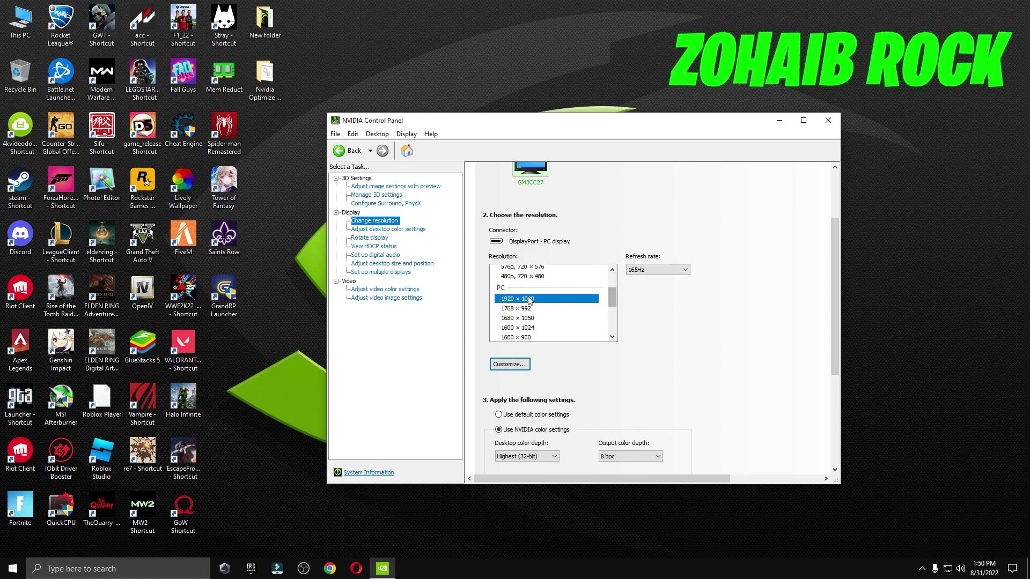
click(662, 271)
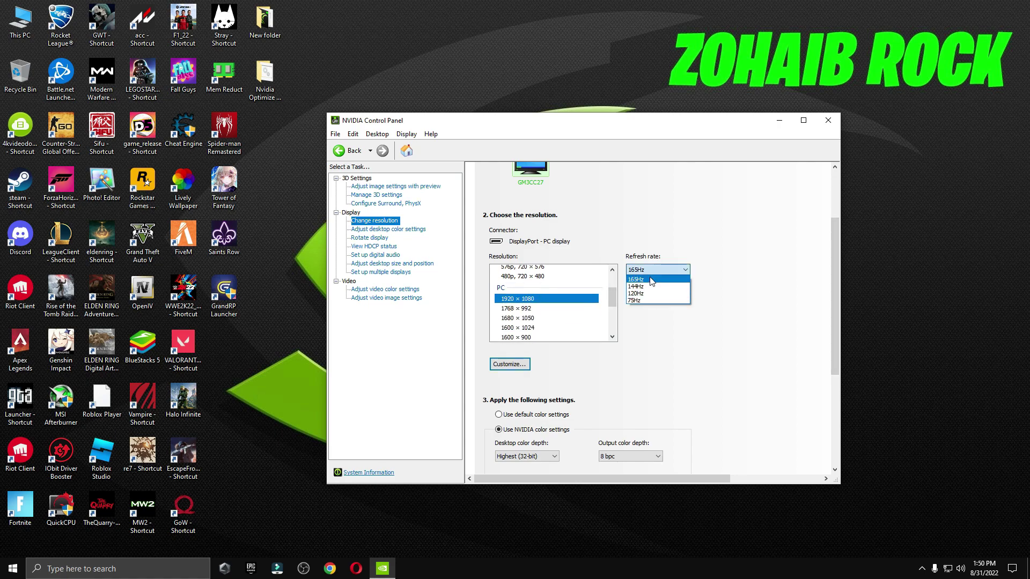
click(650, 279)
scroll(834, 275, down, 3)
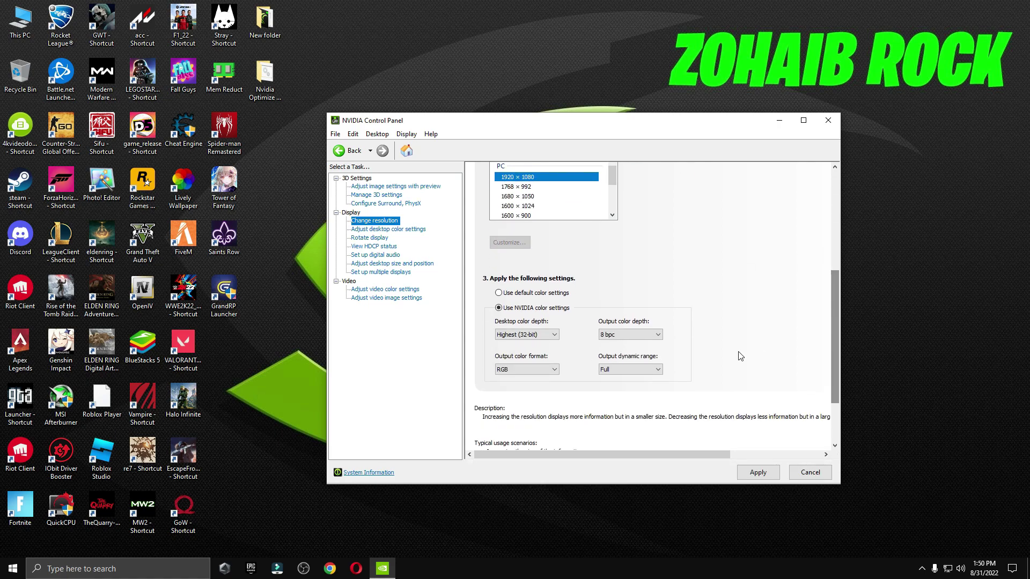
click(759, 472)
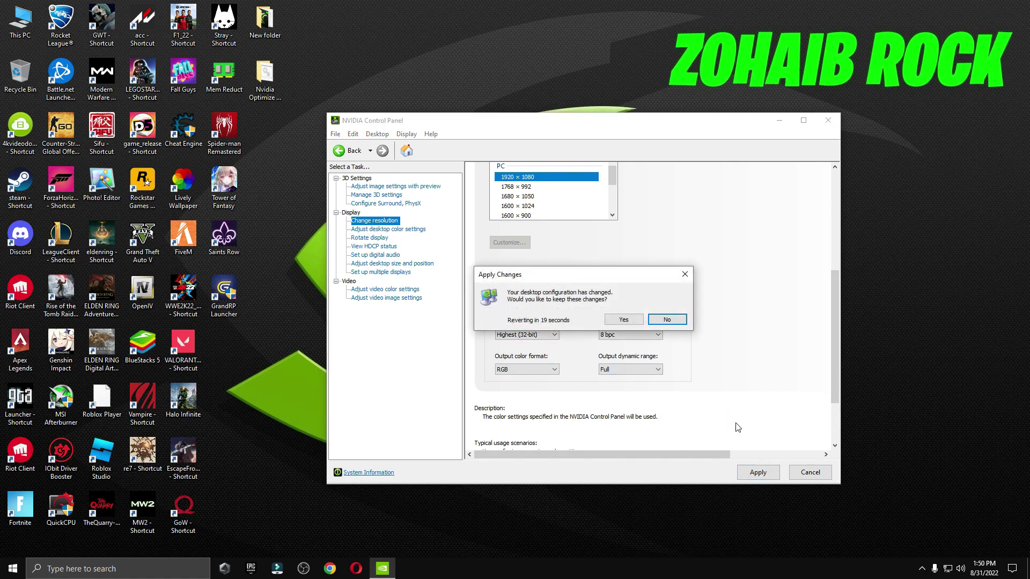
click(623, 319)
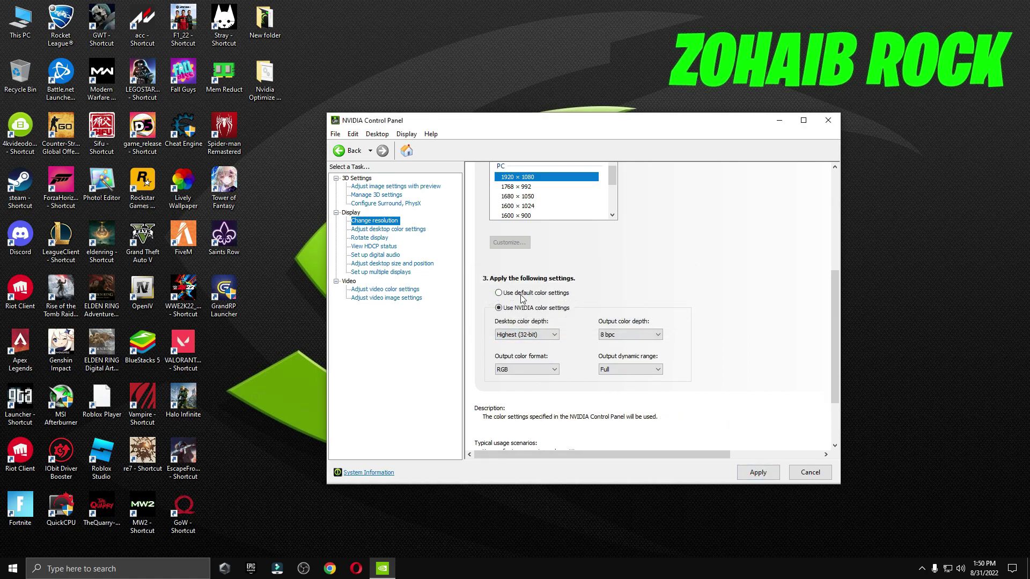
- Review the desktop color, desktop size and position, video color and video image settings, and revisit the 3D settings pages
click(403, 230)
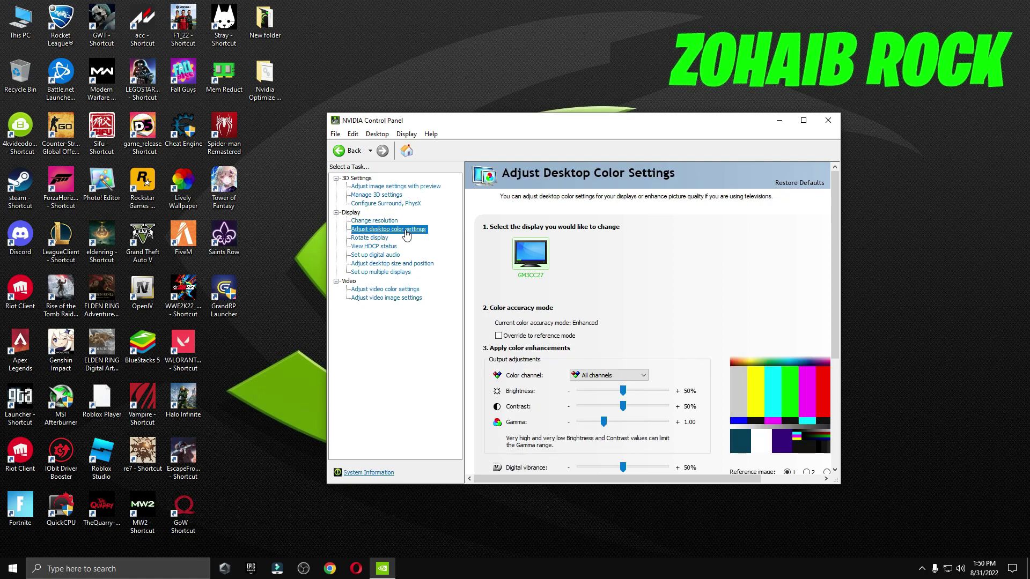
scroll(841, 288, down, 5)
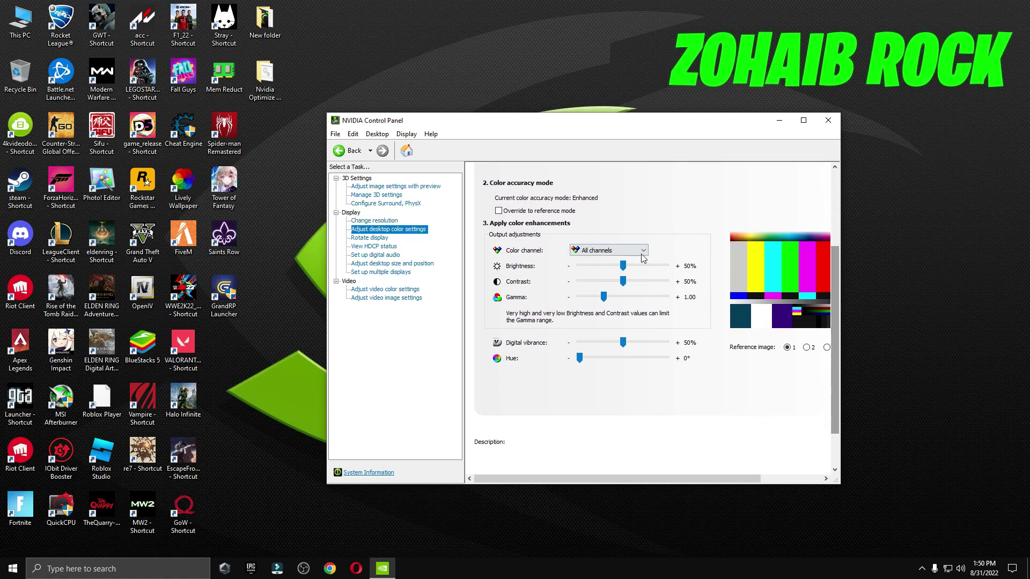
click(399, 258)
click(402, 264)
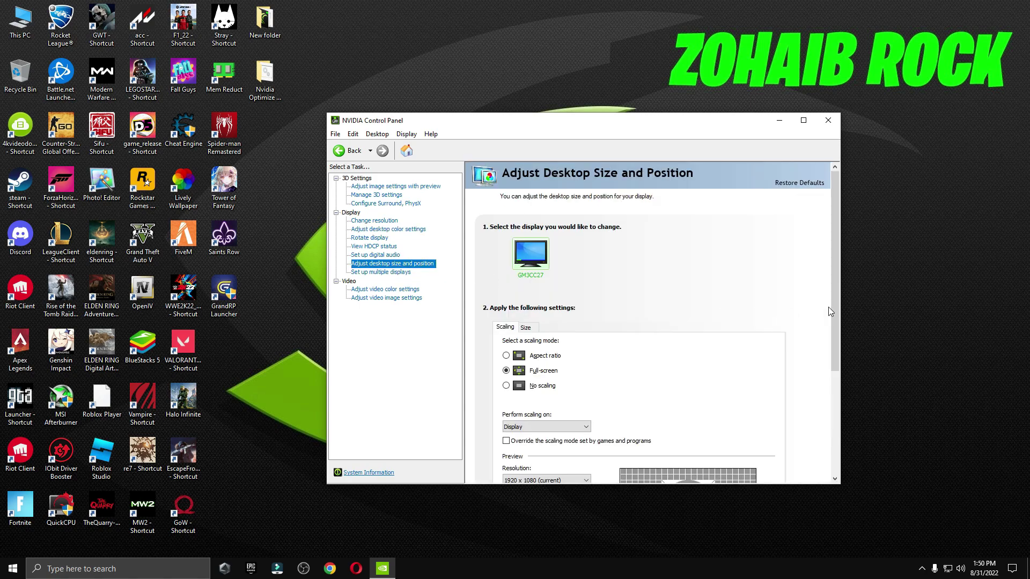
scroll(841, 322, down, 5)
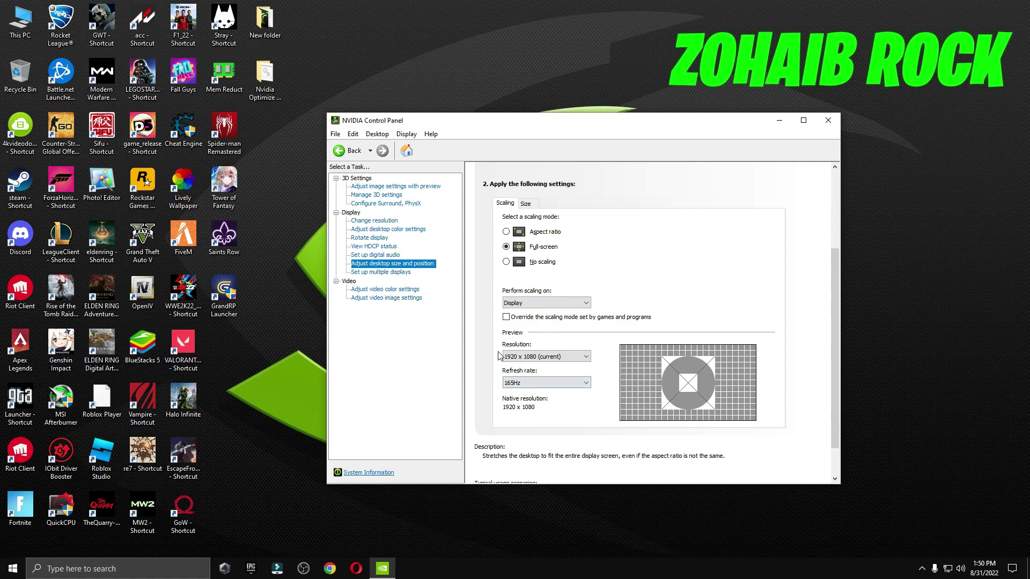
click(400, 291)
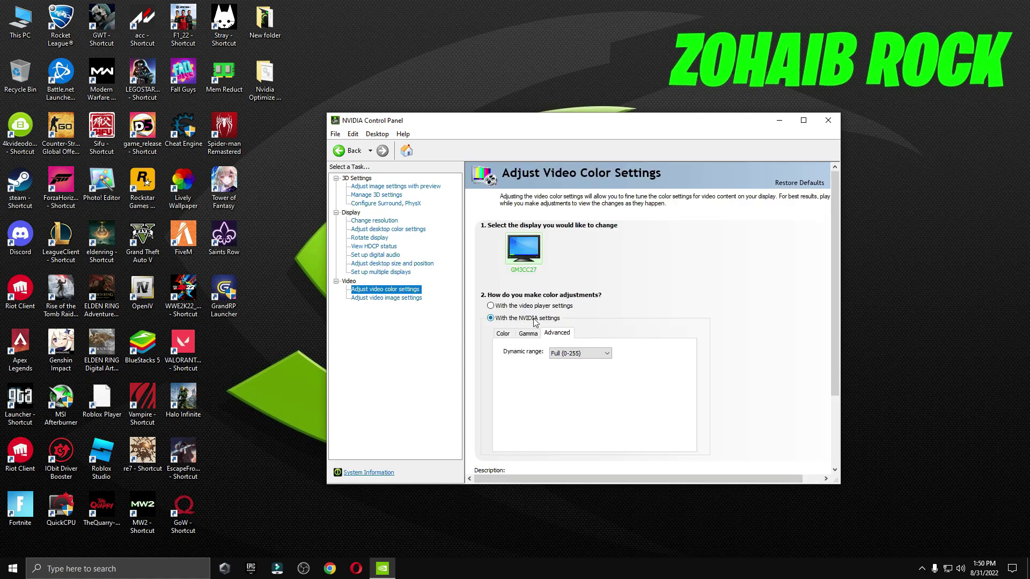
click(397, 299)
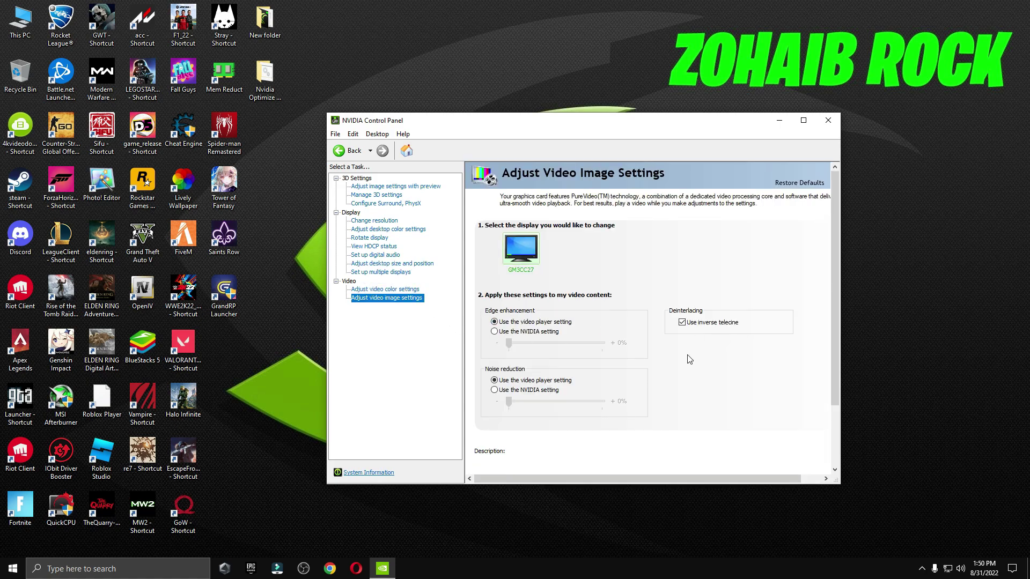
scroll(632, 380, down, 1)
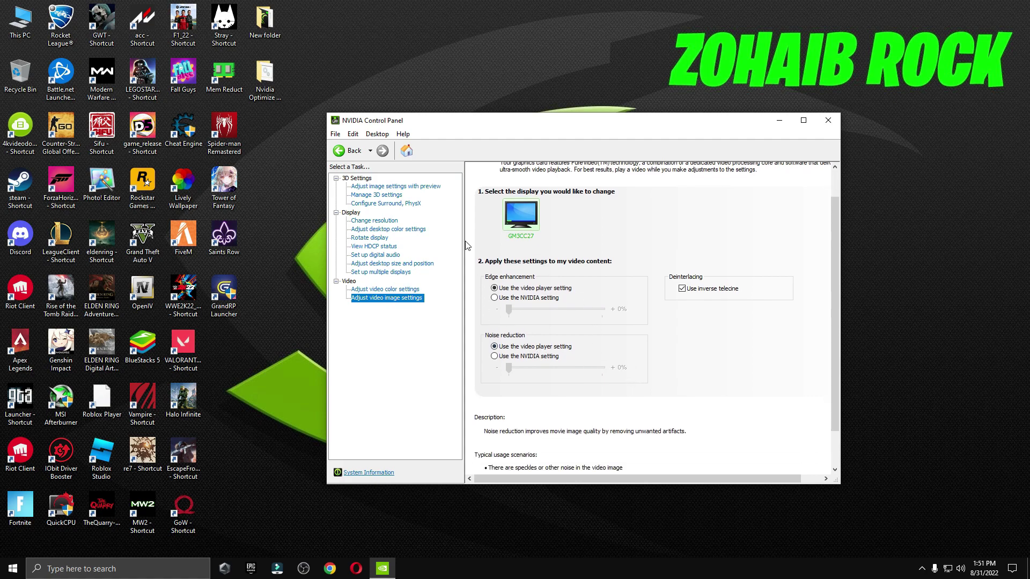
click(403, 196)
click(417, 188)
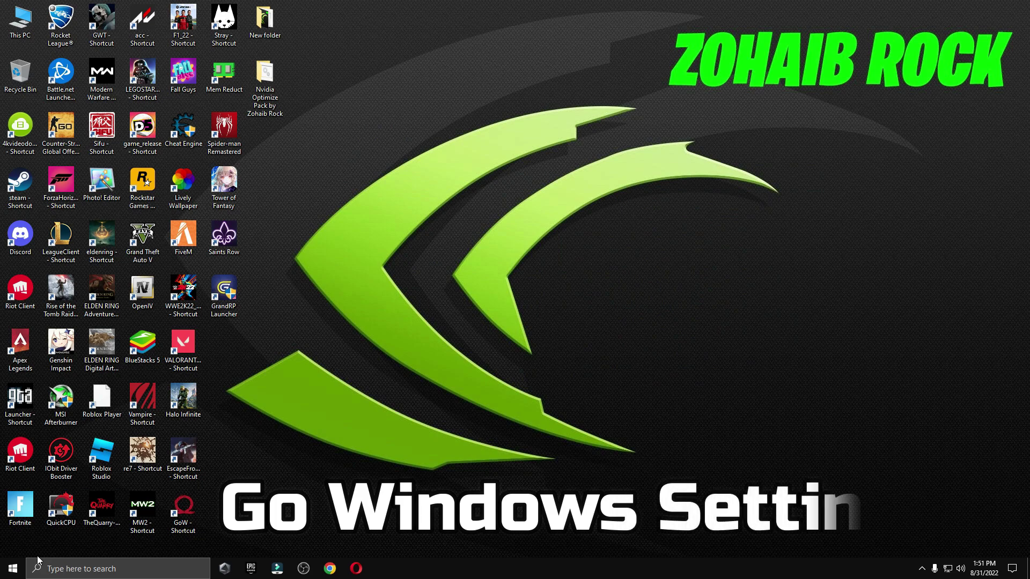
- Open the graphics settings in the Gaming section of Windows Settings and remove Fortnite from the app list
click(13, 568)
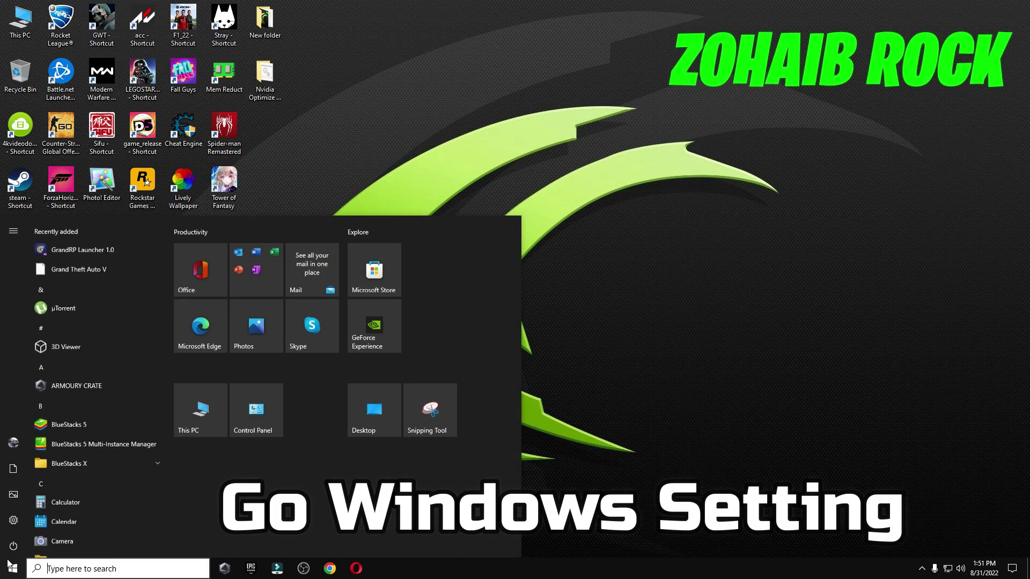
click(22, 520)
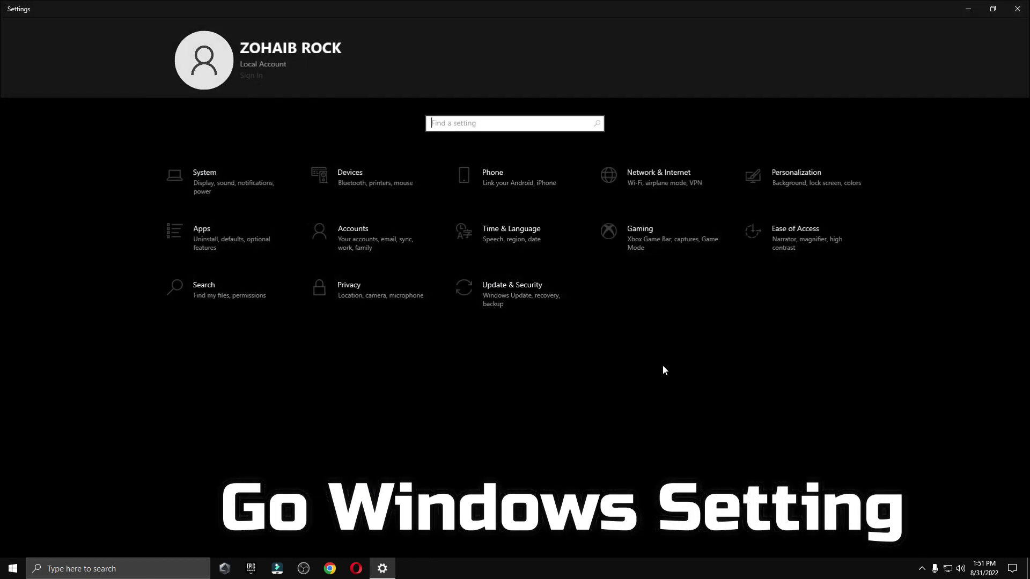
click(633, 247)
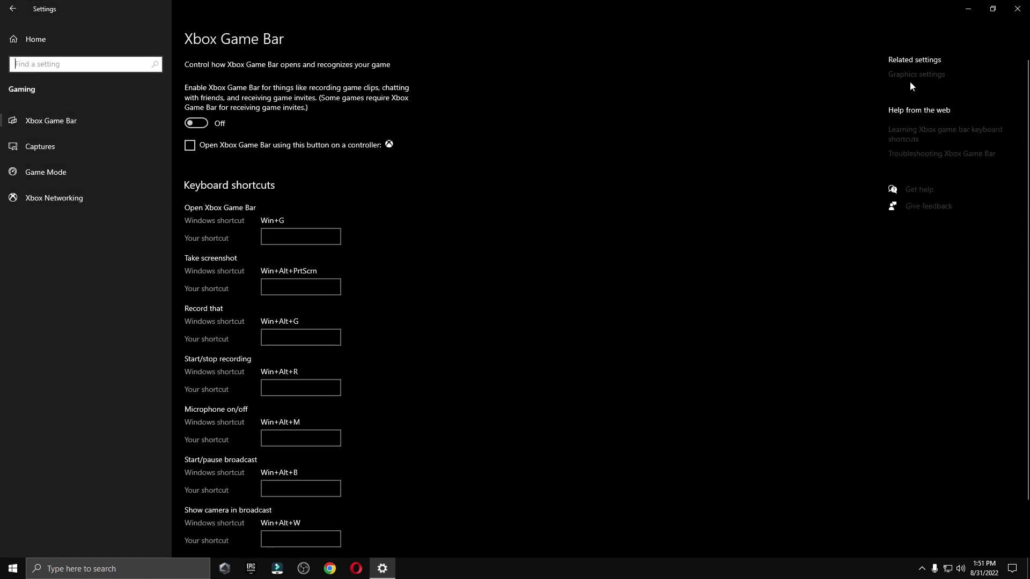
click(917, 75)
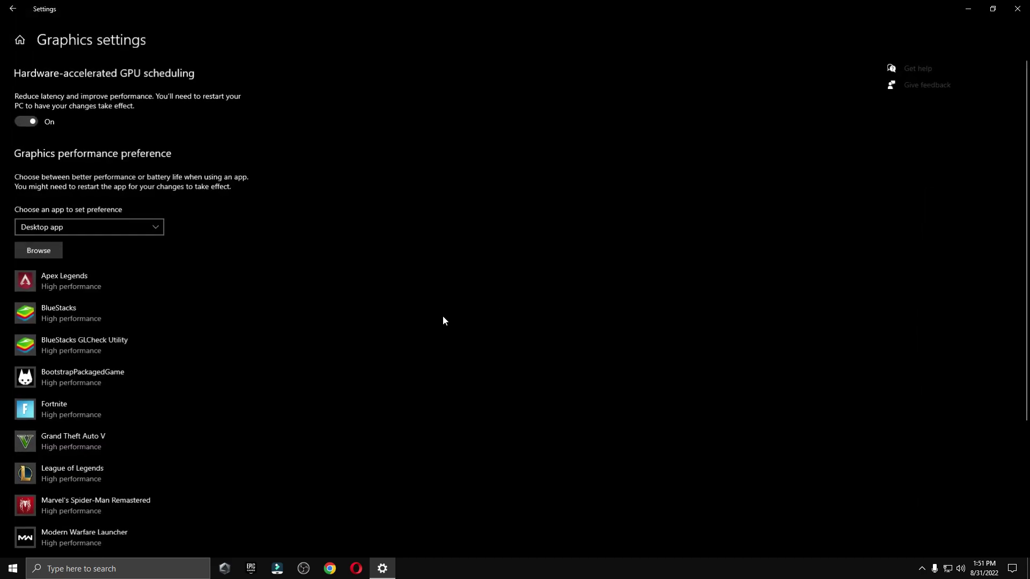
click(66, 411)
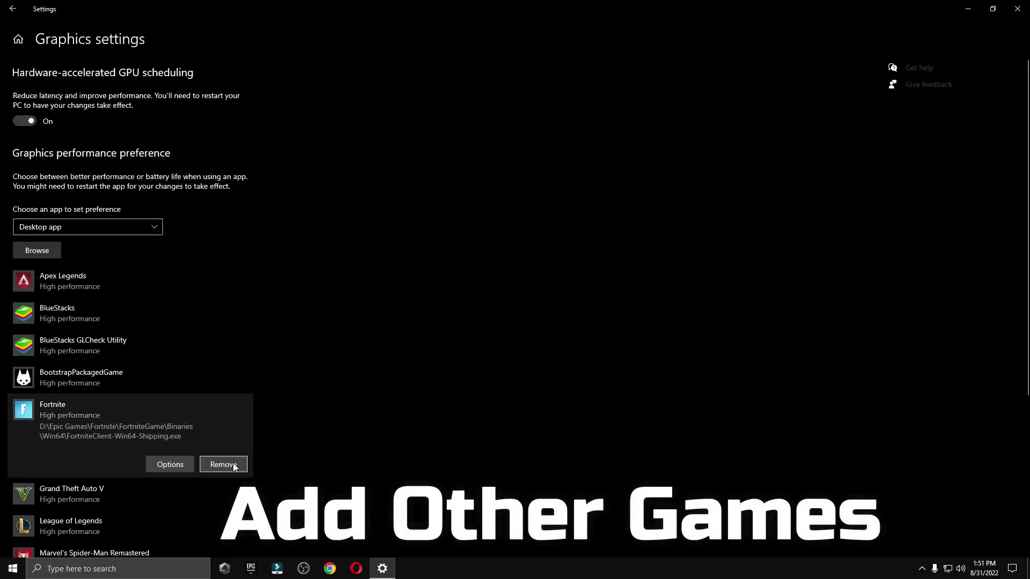
click(233, 464)
- Add FortniteClient-Win64-Shipping from D:\Epic Games\Fortnite\FortniteGame\Binaries\Win64 to the graphics performance preference list
click(41, 251)
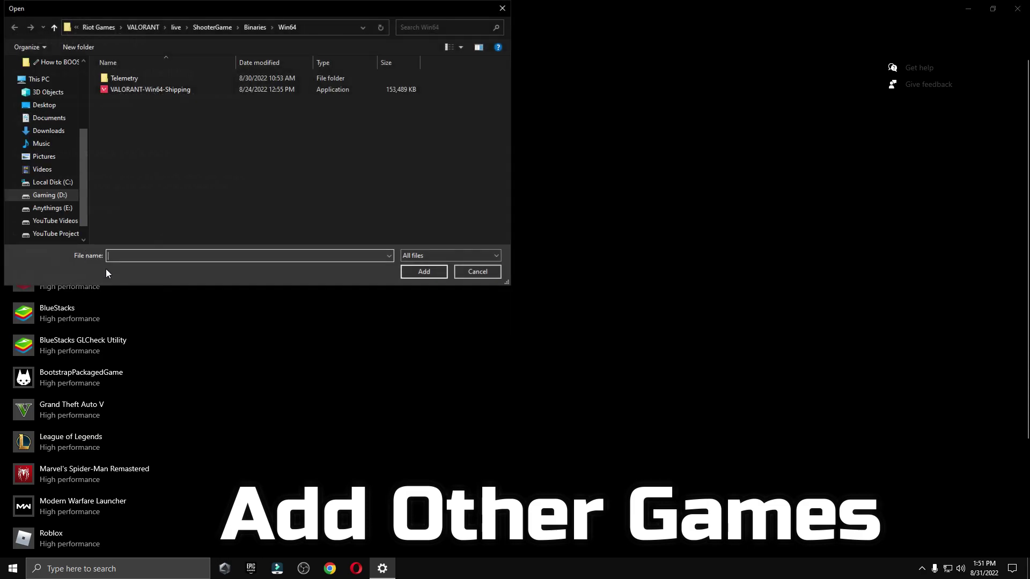
click(59, 195)
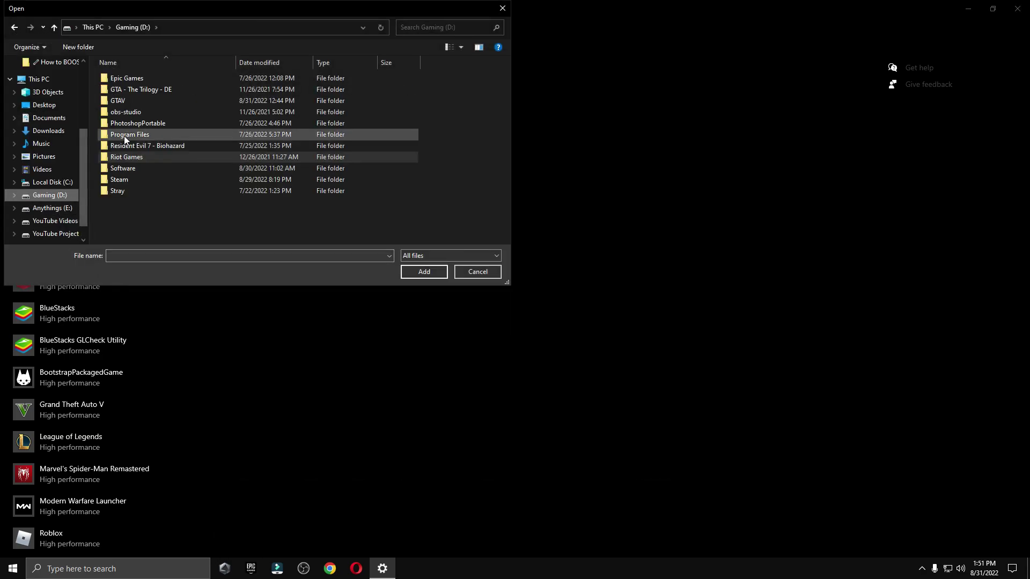
double_click(127, 80)
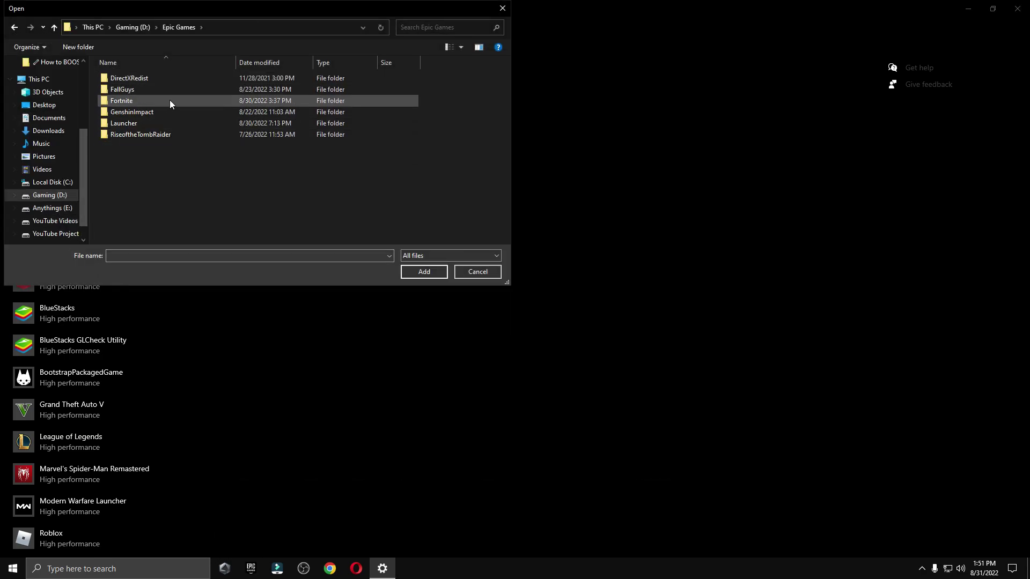
double_click(124, 102)
double_click(121, 113)
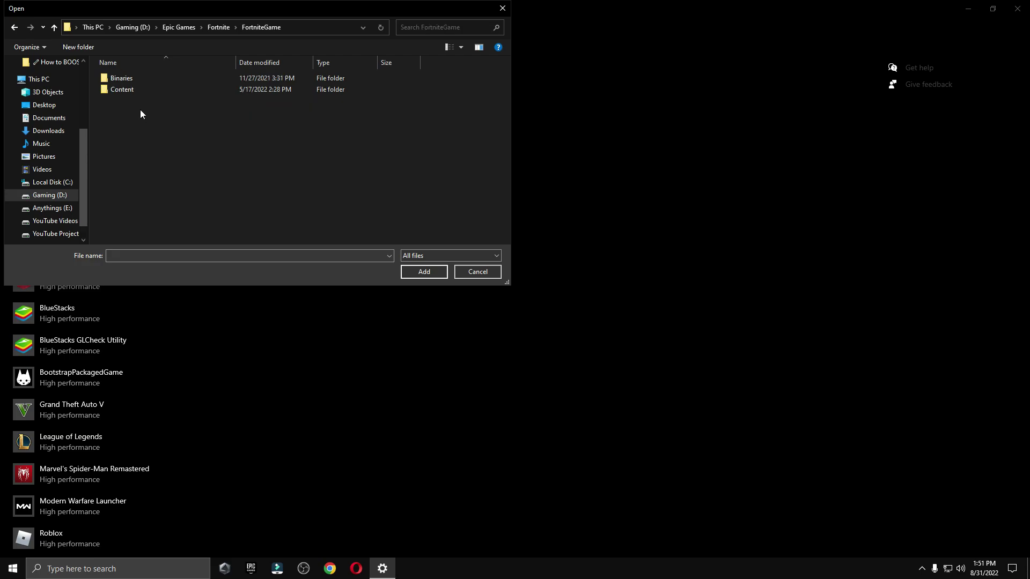
double_click(136, 79)
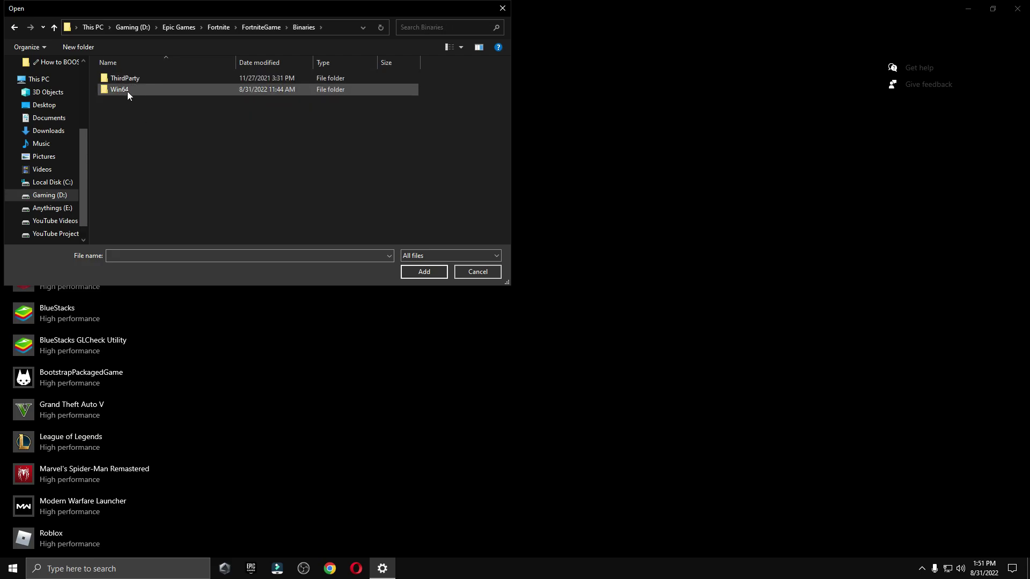
double_click(127, 90)
click(172, 112)
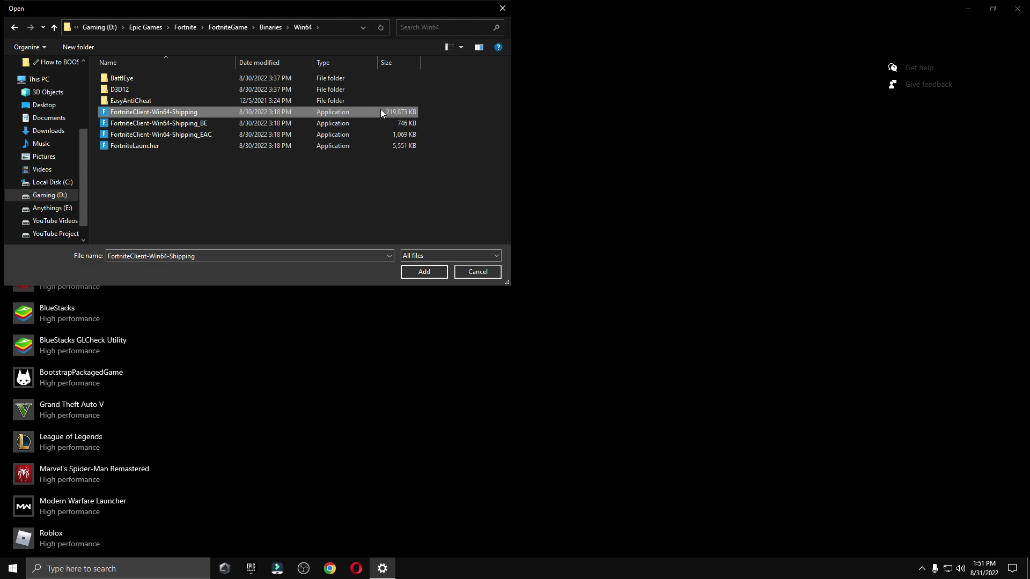
click(424, 271)
- Set Fortnite's graphics preference to High performance and save it
scroll(191, 408, down, 3)
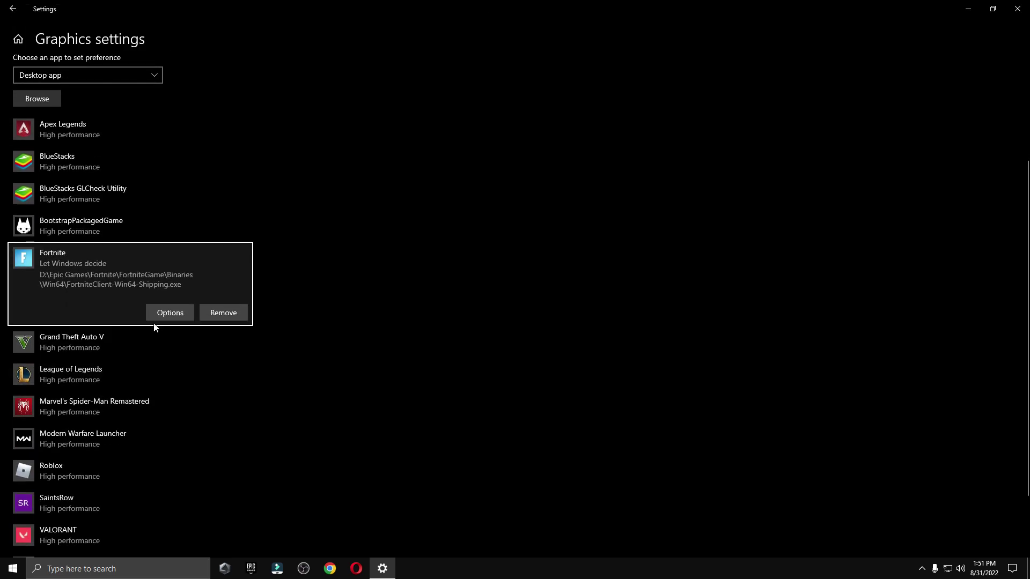
click(170, 313)
click(444, 305)
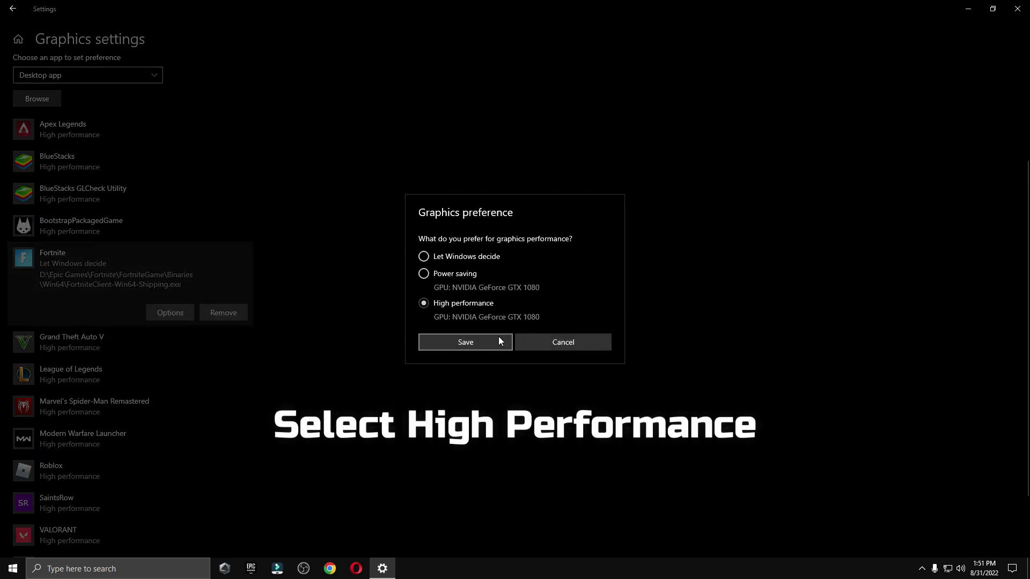
click(469, 342)
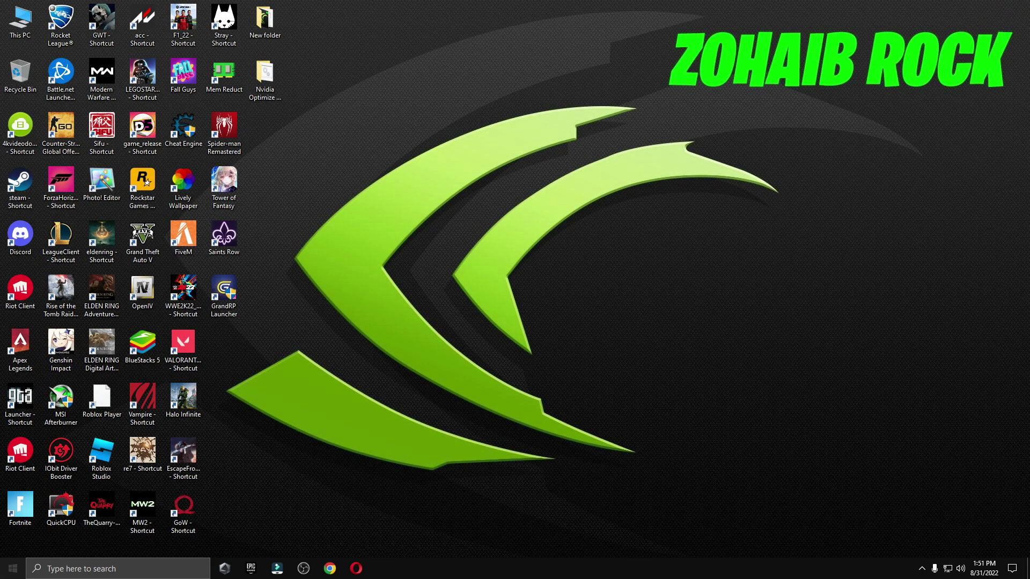
- Bring up the power options for restarting the PC
click(13, 569)
click(13, 545)
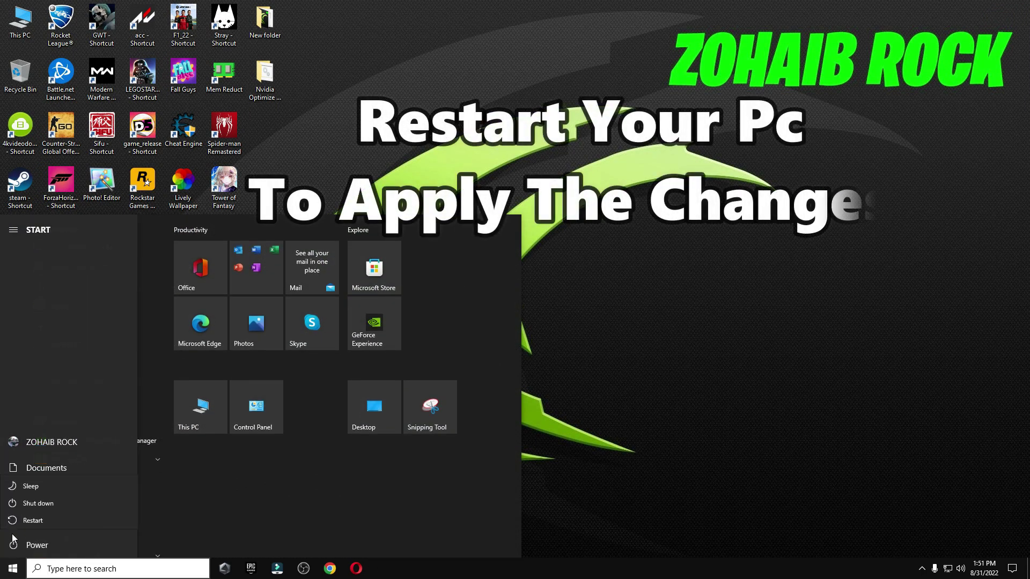